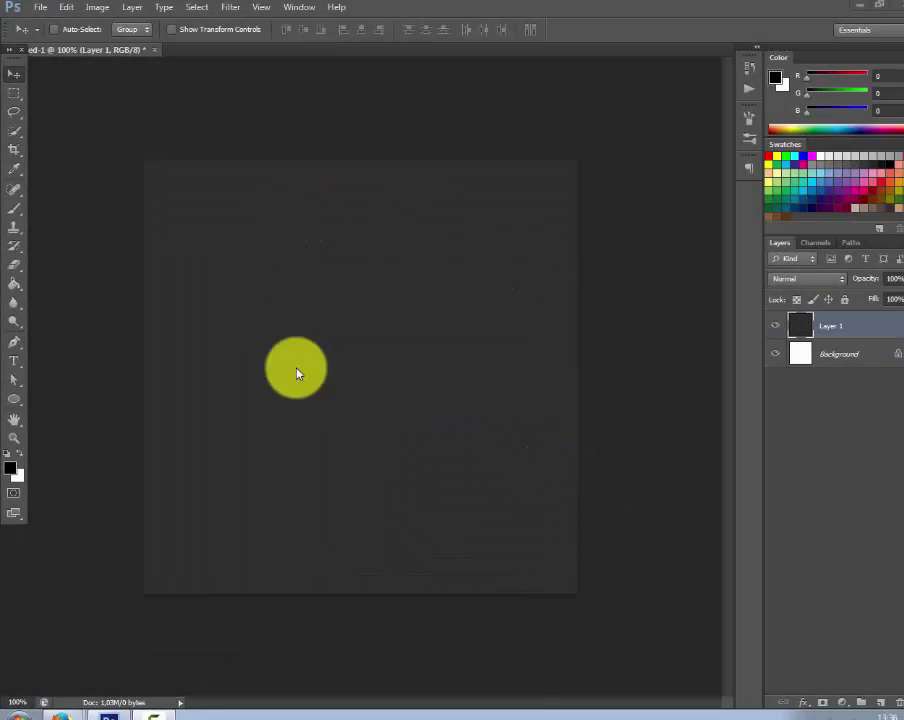
Step: Swap colours so white is the foreground and select the Ellipse shape tool
left_click(21, 457)
left_click(18, 401)
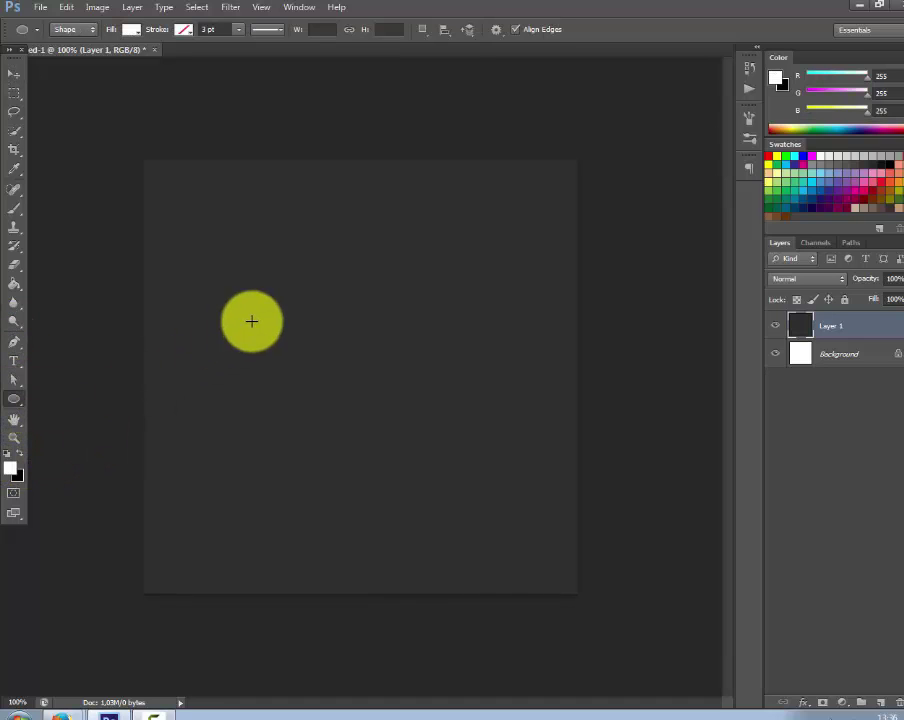
Step: Draw a white circle as Ellipse 1 and move it to the canvas centre
left_click(283, 275)
left_click(541, 207)
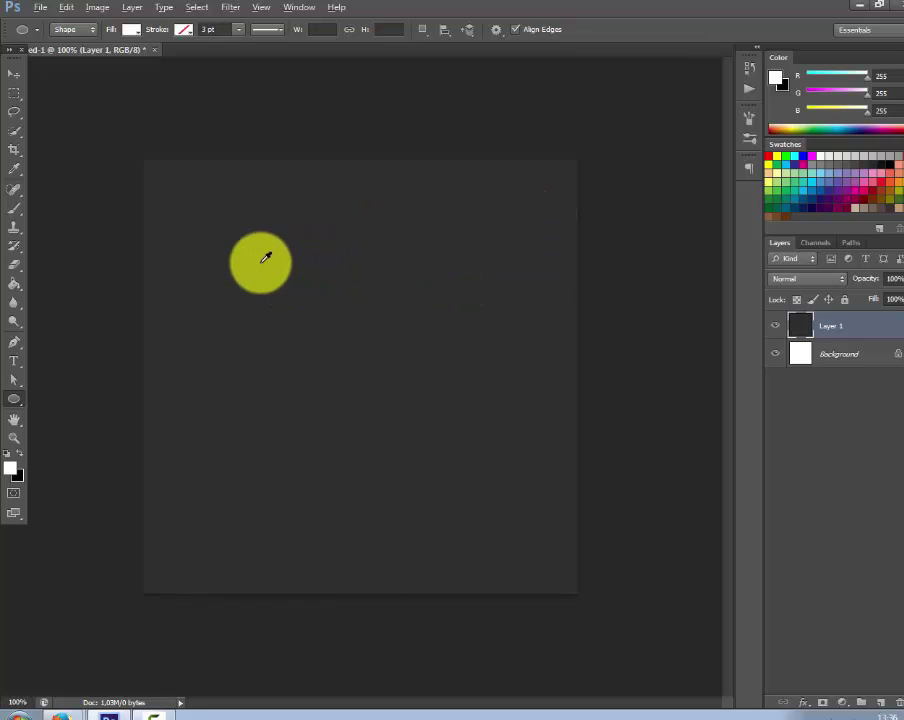
left_click(265, 258)
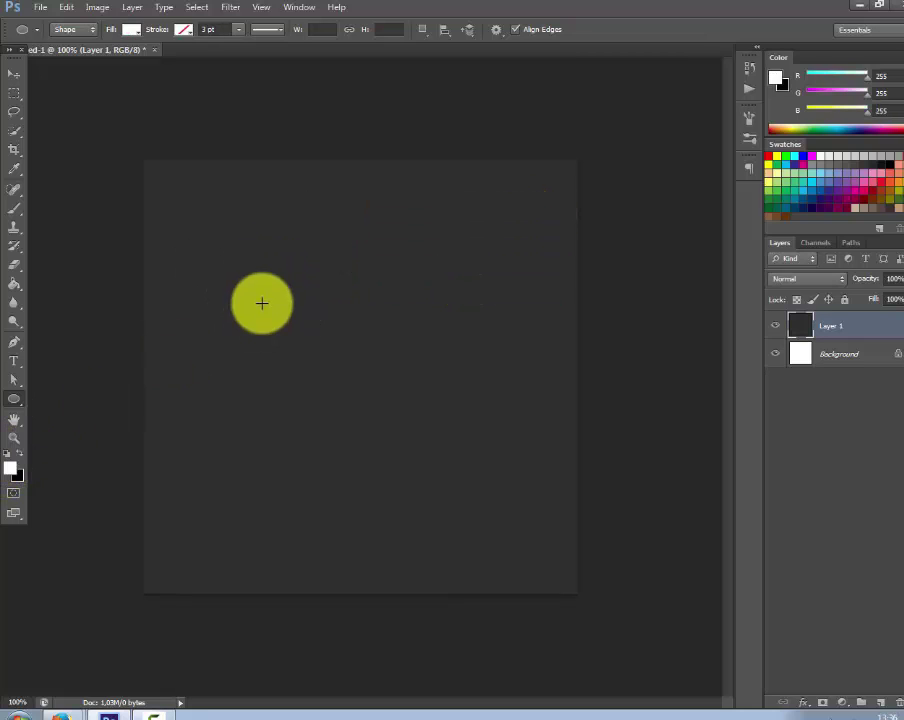
left_click_drag(248, 274, 462, 484)
left_click(14, 74)
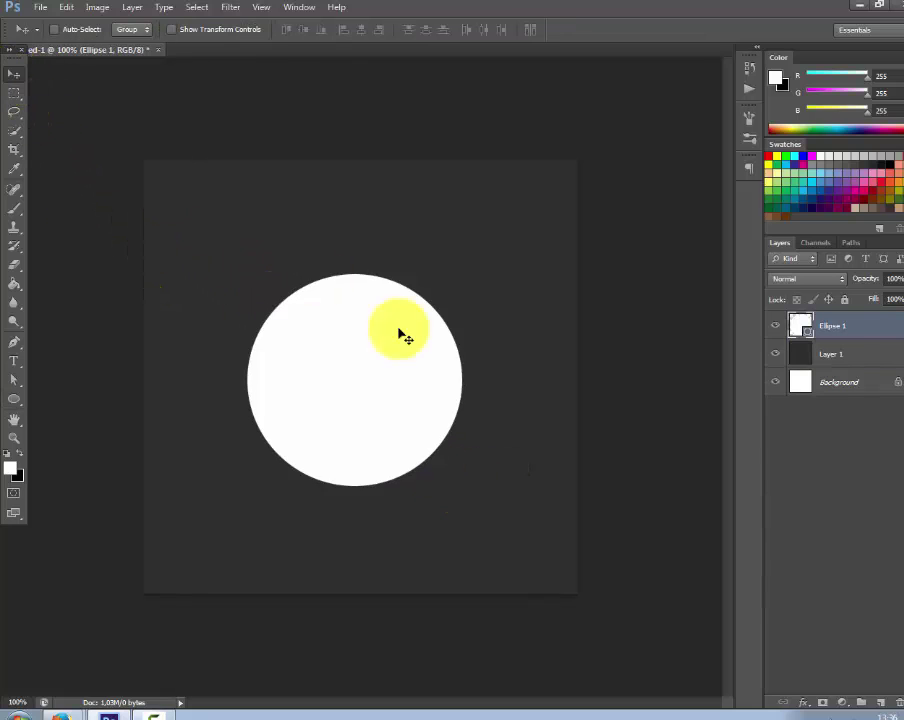
left_click_drag(456, 364, 457, 361)
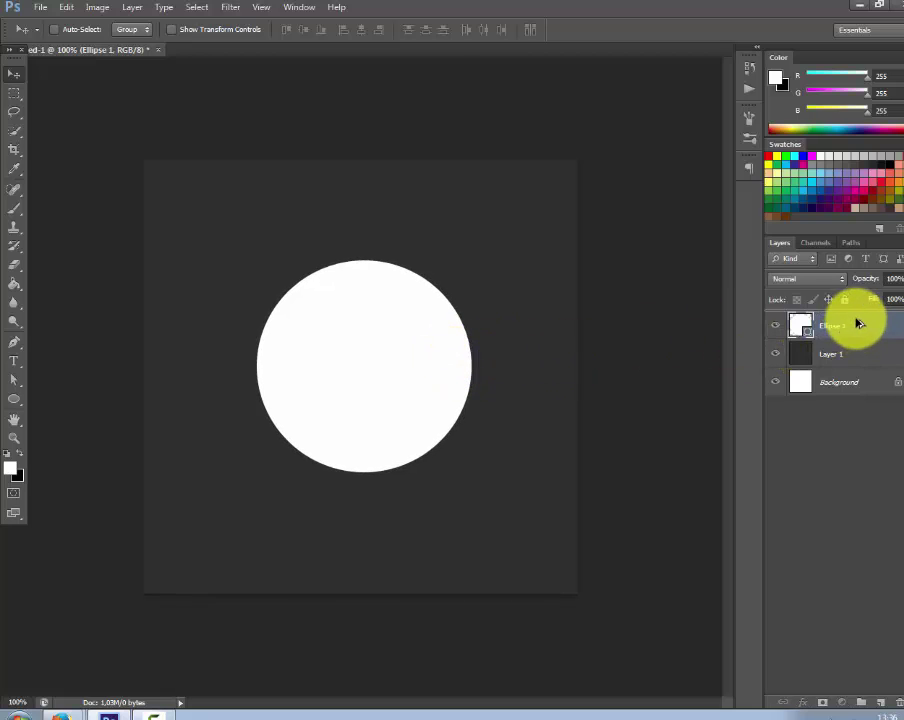
Step: Duplicate the circle layer, then preview orange and magenta fills on Ellipse 1 before cancelling
key("ctrl+j")
left_click(802, 358)
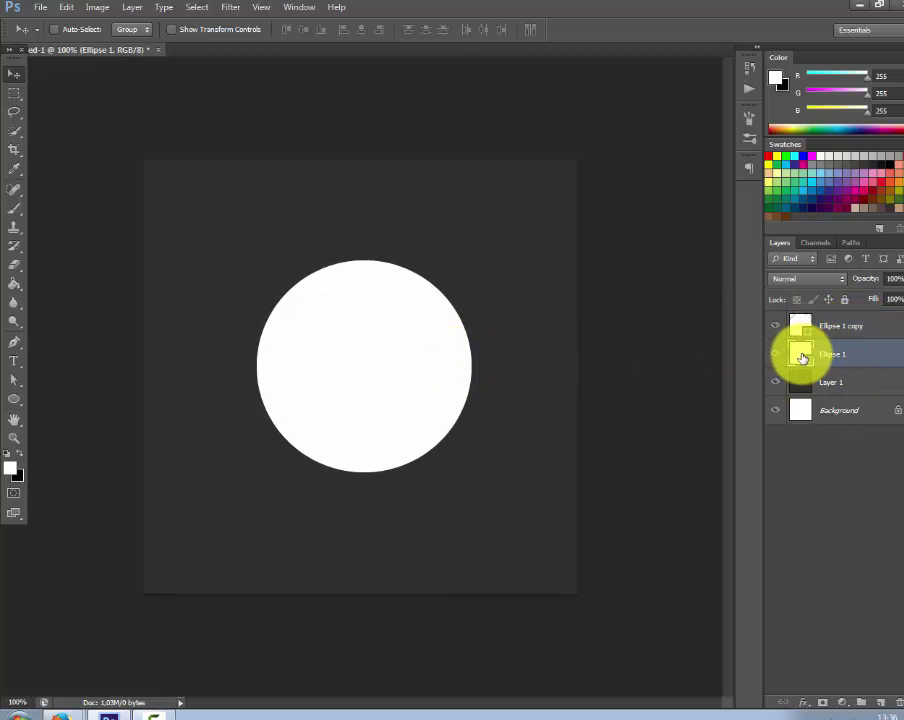
double_click(802, 356)
left_click(873, 178)
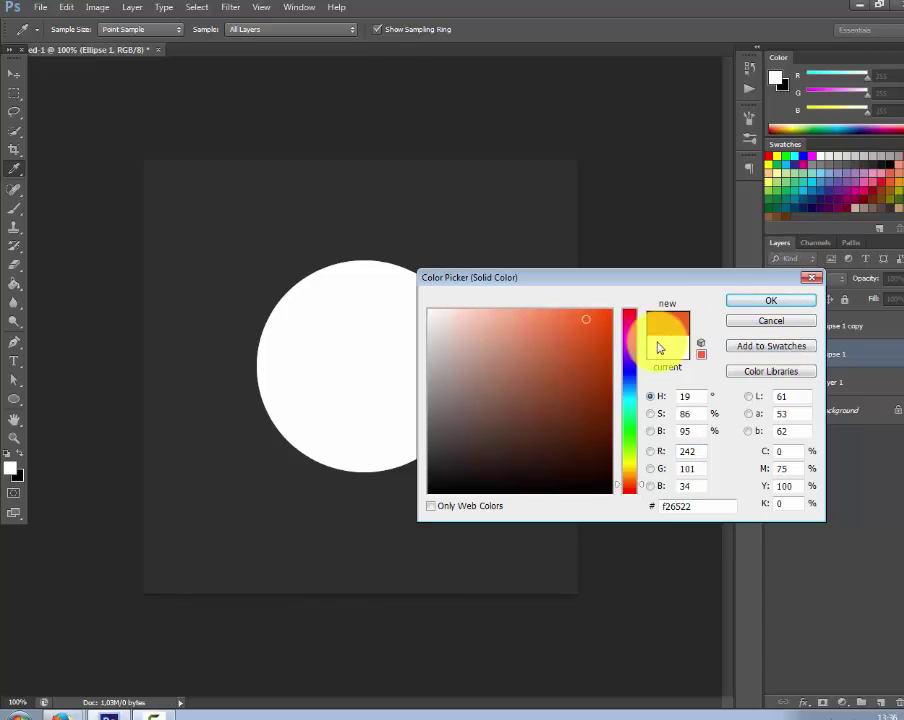
left_click(630, 476)
left_click(596, 328)
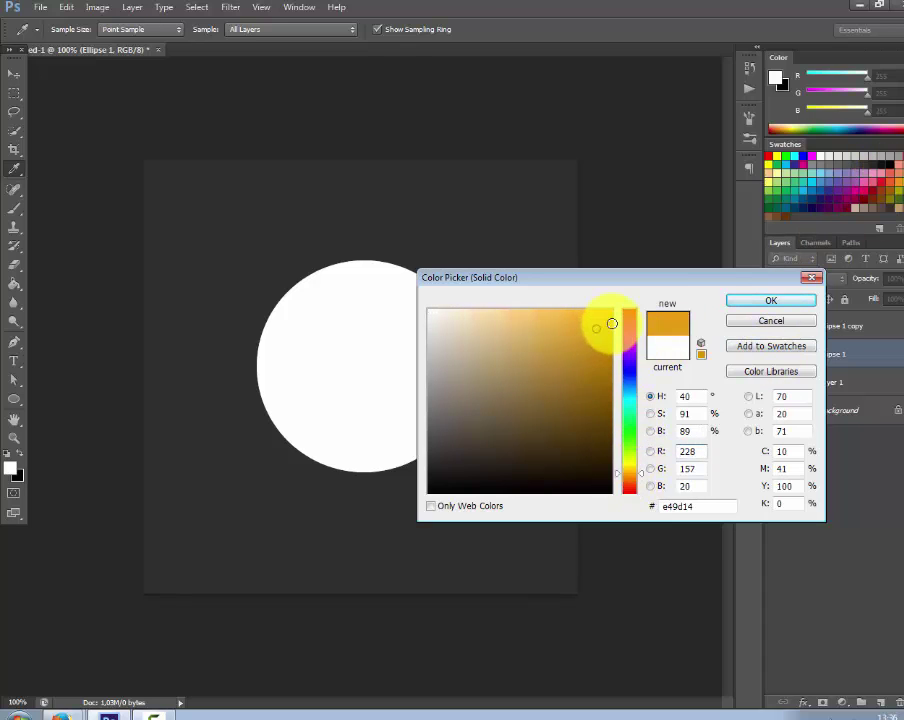
left_click(629, 318)
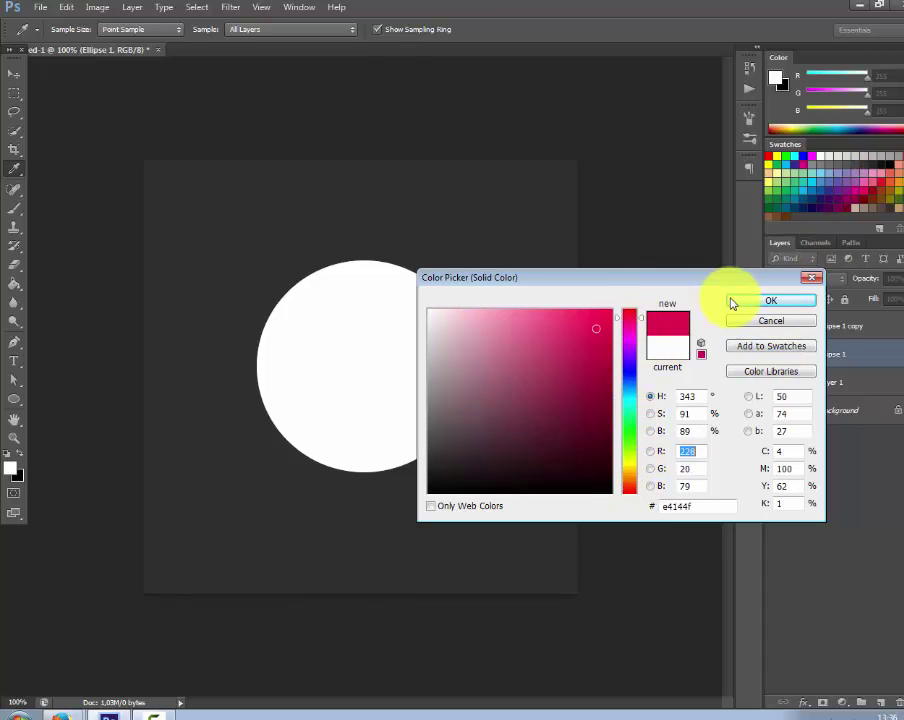
left_click(780, 320)
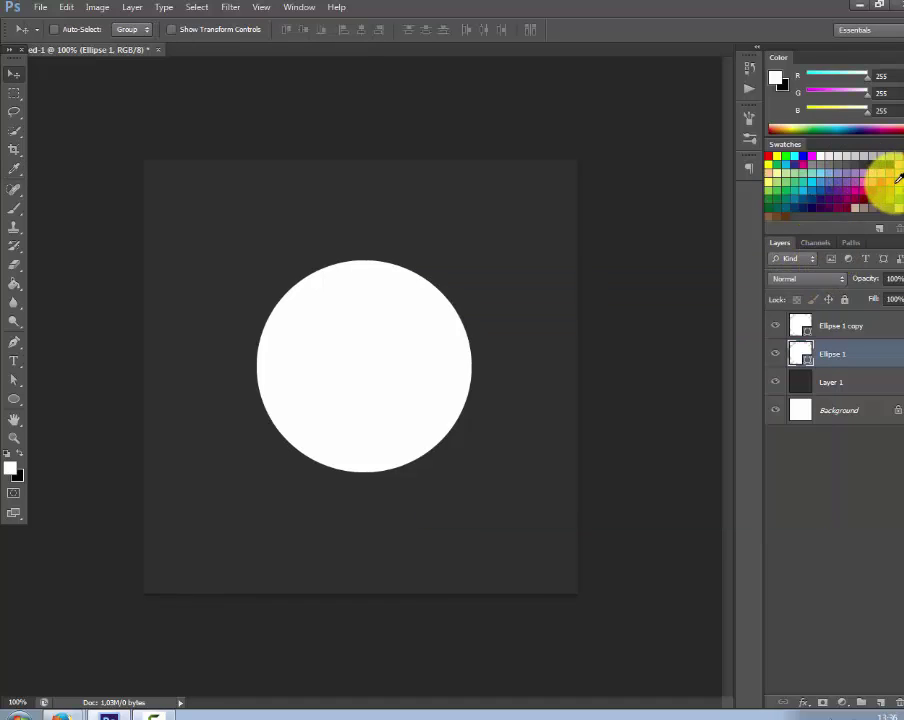
Step: Fill the original Ellipse 1 circle with orange f26522
double_click(801, 354)
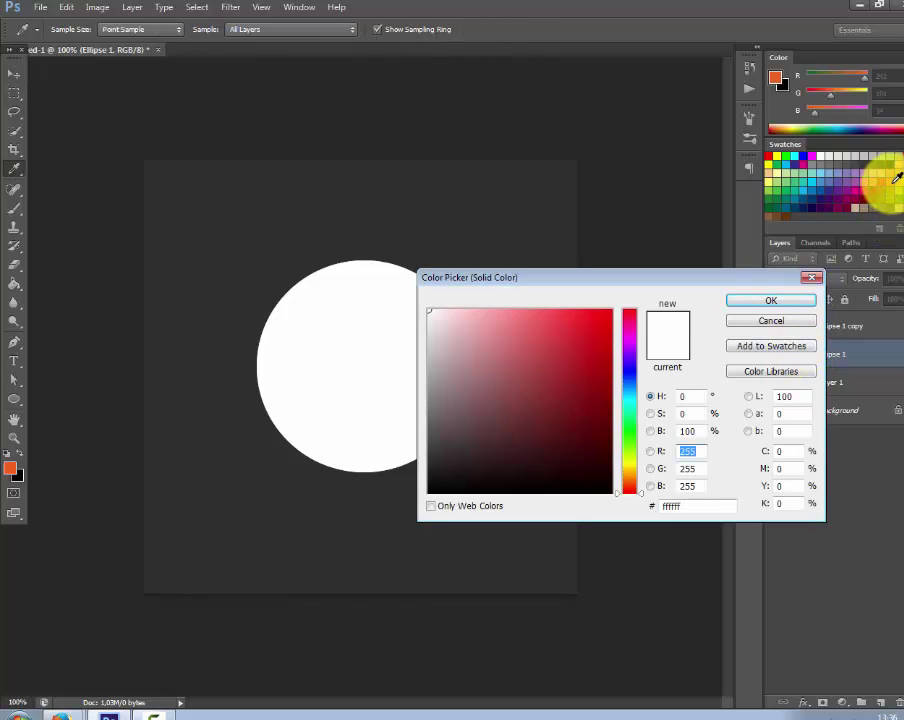
left_click(893, 178)
left_click(790, 300)
left_click(830, 326)
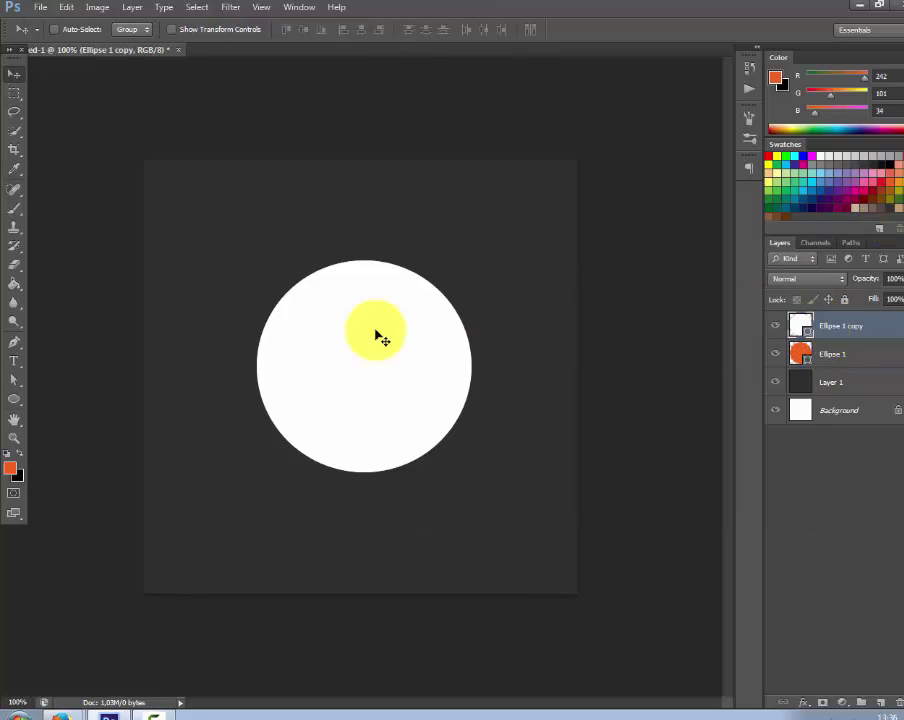
Step: With Direct Selection, pull the white circle's top-right and lower-left curves outward
left_click(15, 386)
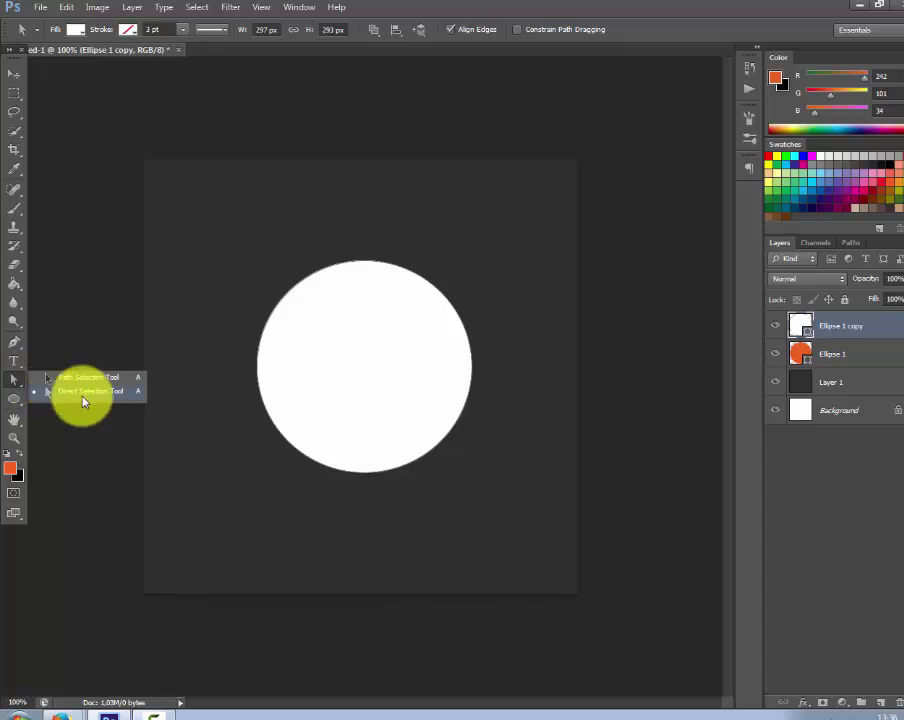
left_click(82, 390)
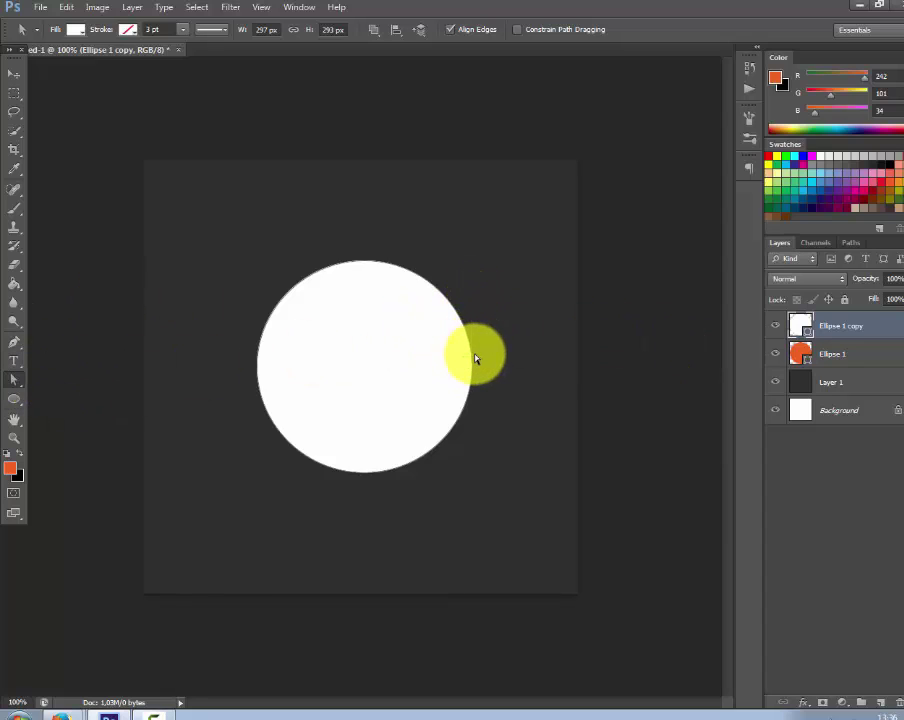
left_click_drag(473, 319, 519, 251)
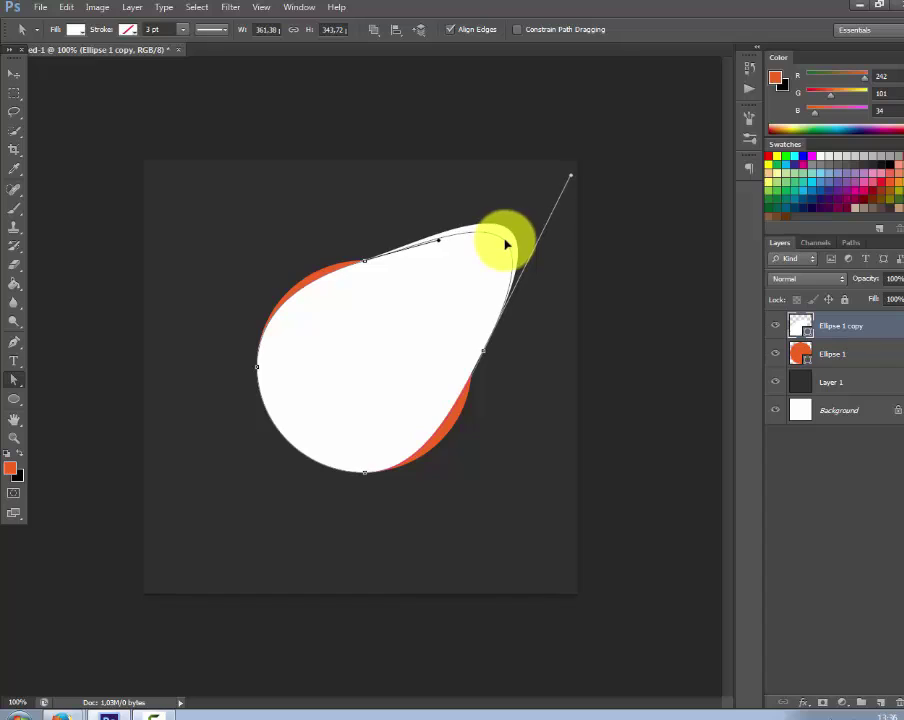
left_click_drag(500, 240, 488, 254)
left_click_drag(274, 420, 295, 410)
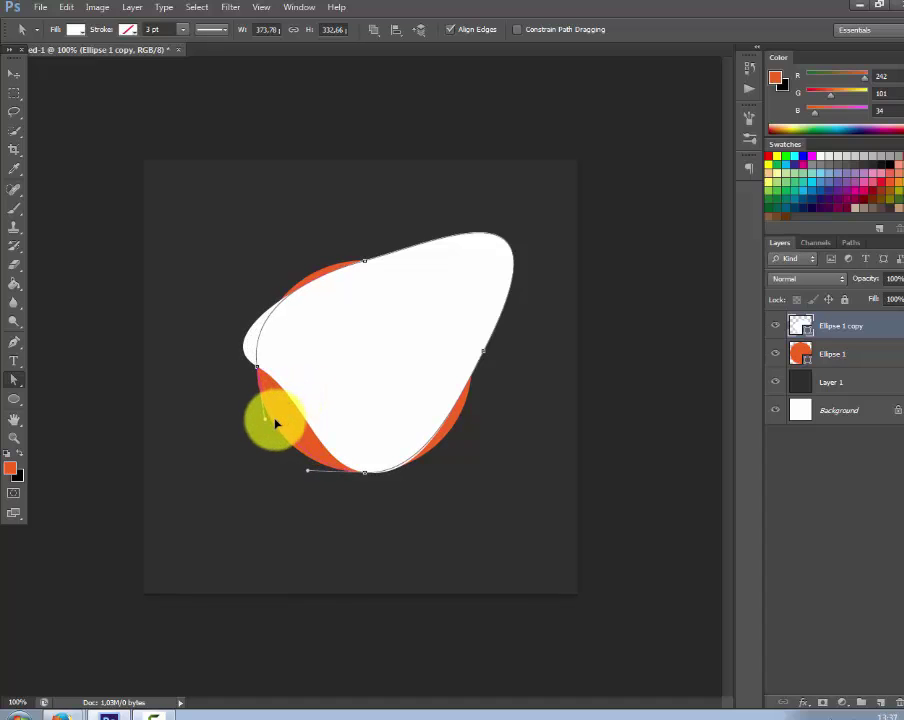
left_click_drag(268, 423, 282, 421)
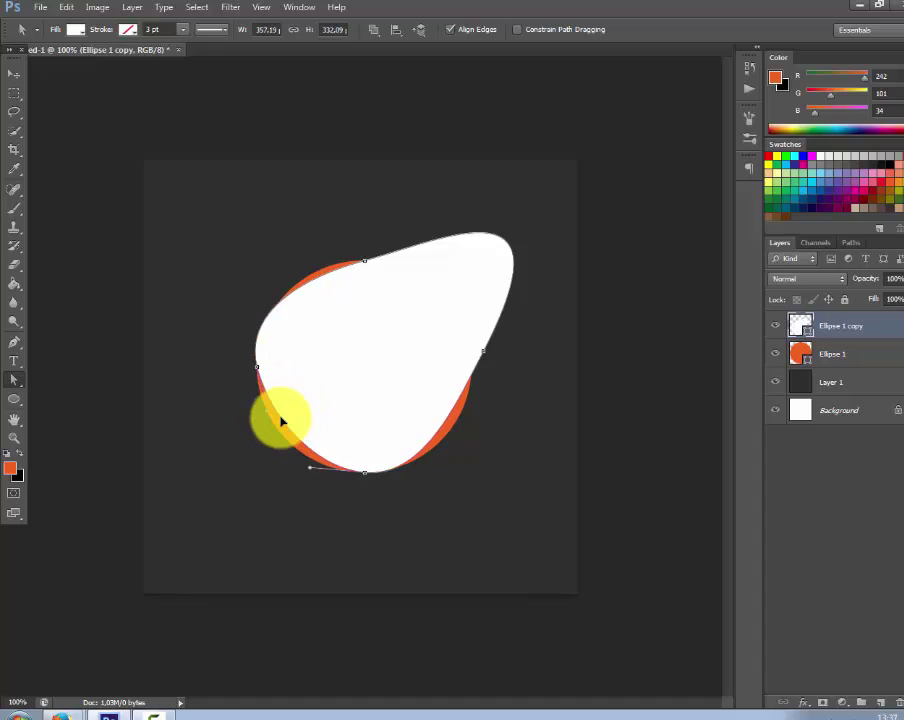
Step: Refine the top-left curve and top-right tip into a tilted teardrop
left_click_drag(496, 244, 518, 236)
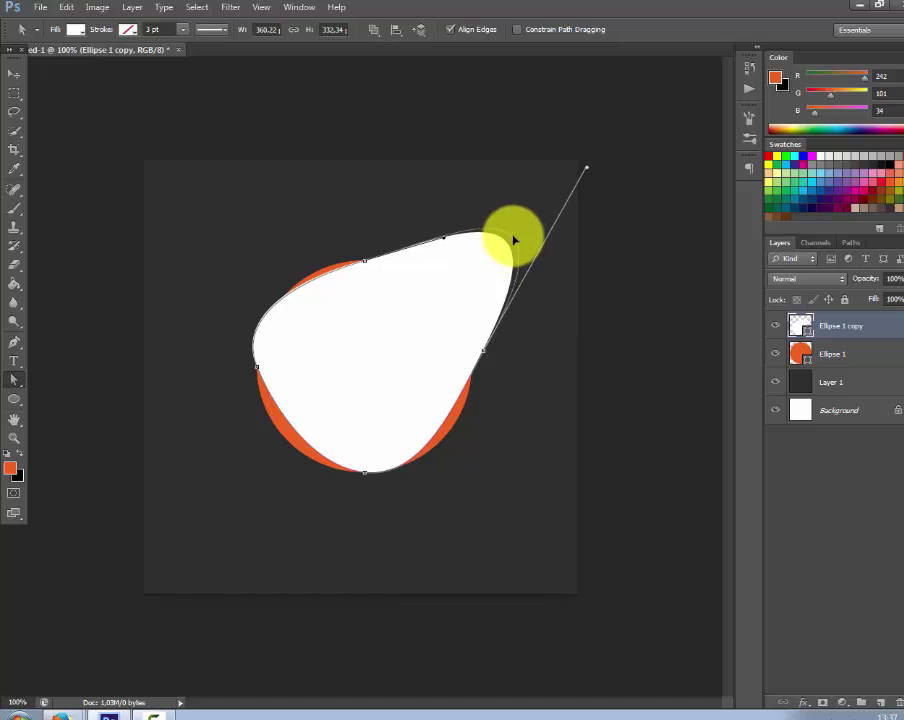
mouse_move(348, 272)
left_mouse_down()
mouse_move(362, 272)
mouse_move(384, 298)
left_mouse_up()
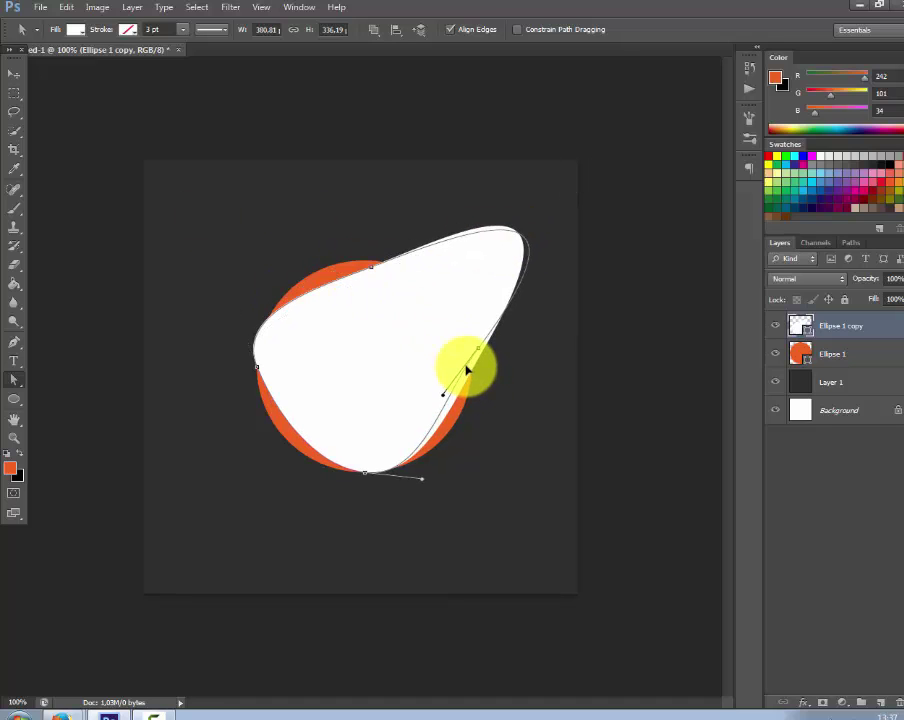
left_click_drag(466, 370, 466, 370)
left_click_drag(524, 241, 518, 238)
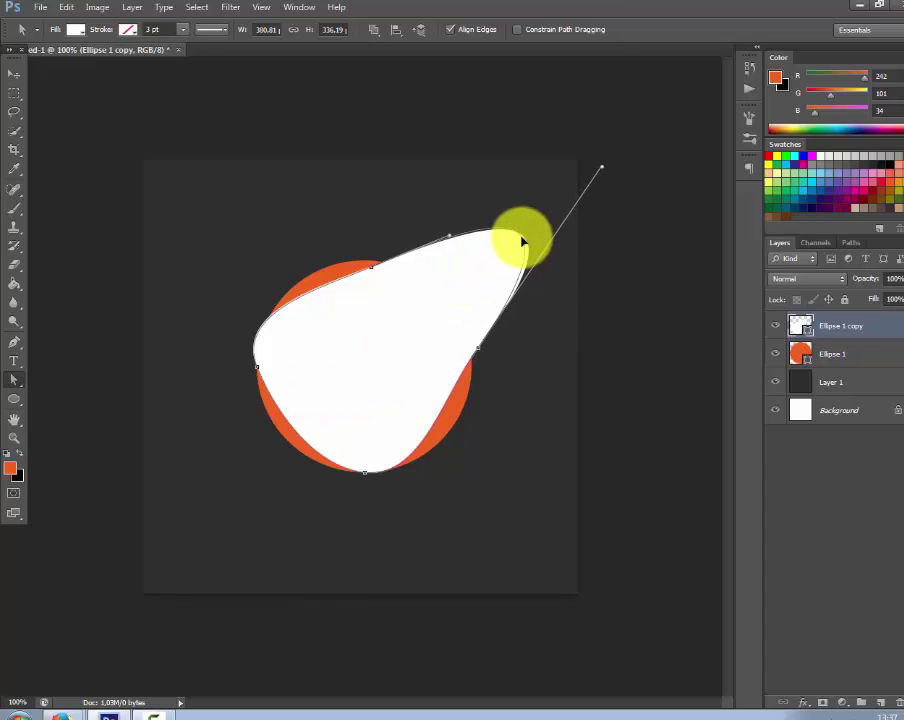
left_click(14, 78)
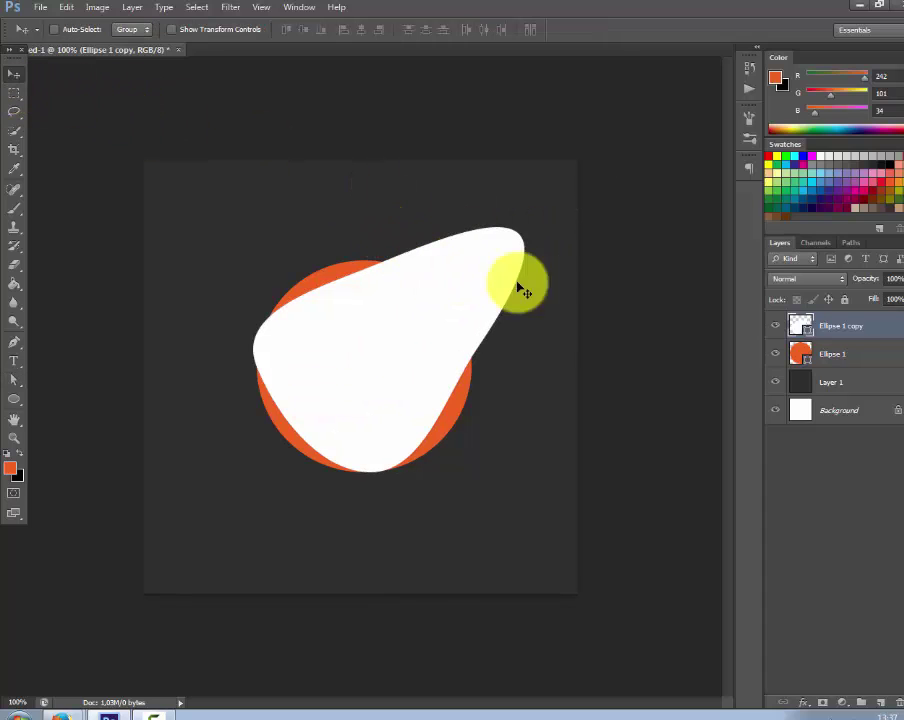
Step: Try the blob in cyan 00bff3 with Lighten, then Screen blending, then delete it
double_click(800, 325)
left_click(824, 181)
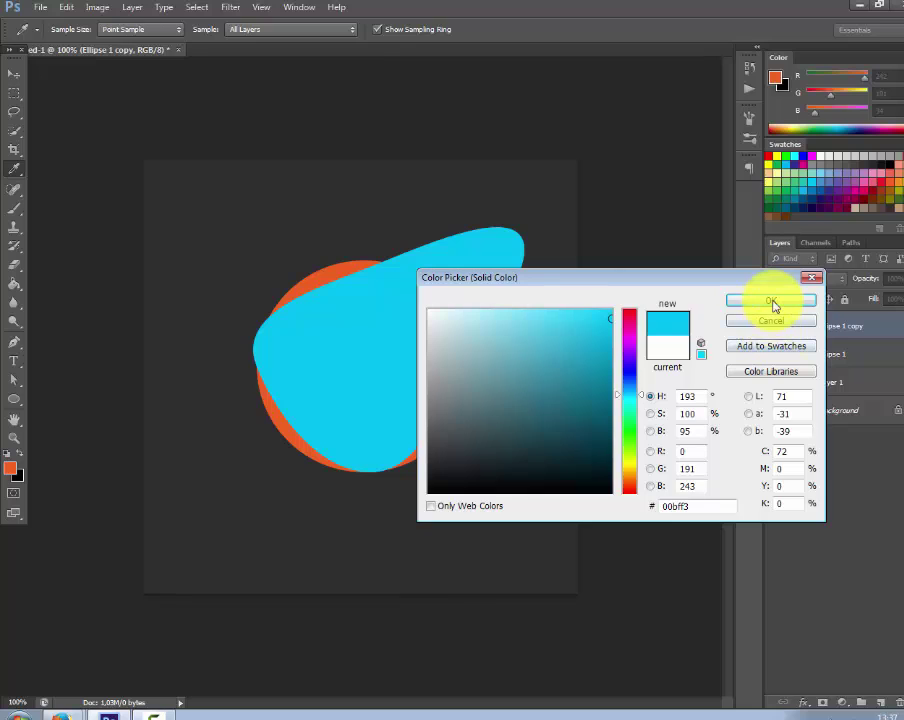
left_click(772, 302)
left_click(808, 279)
left_click(792, 398)
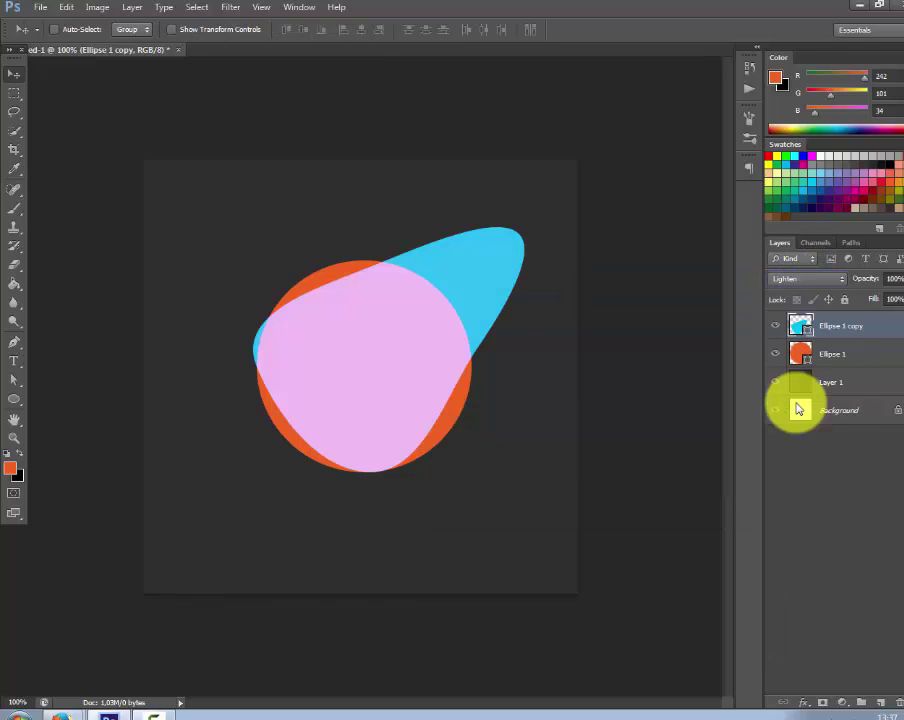
left_click(800, 280)
left_click(790, 403)
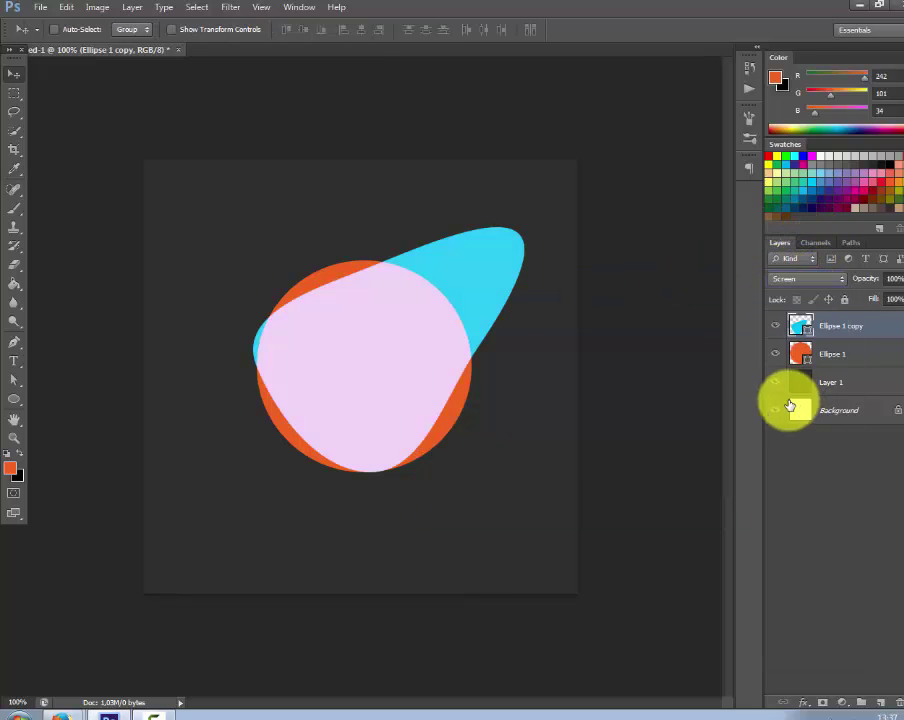
left_click_drag(424, 315, 403, 325)
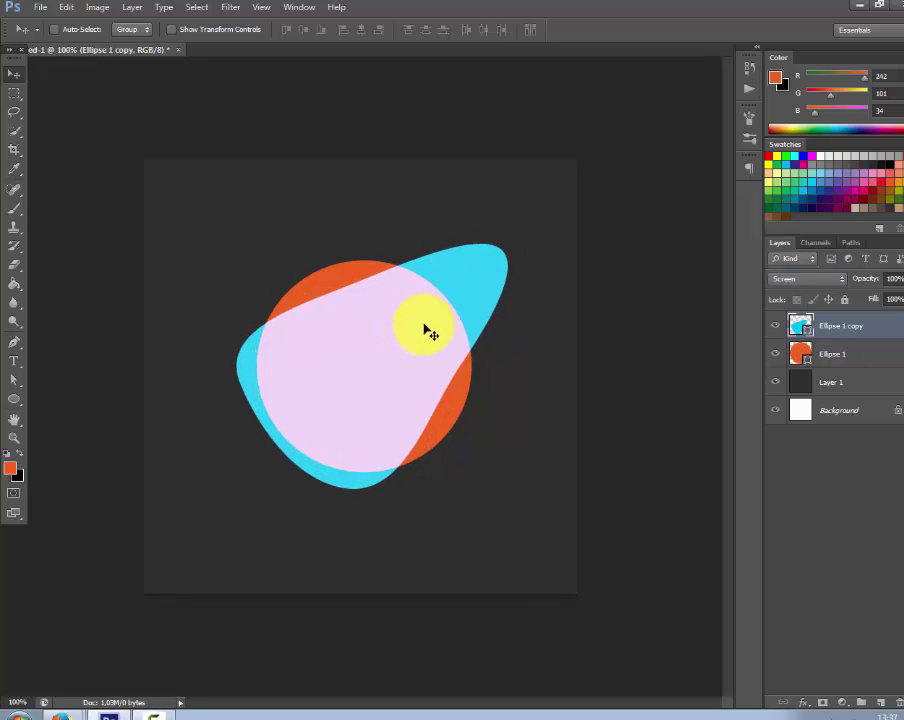
key("Delete")
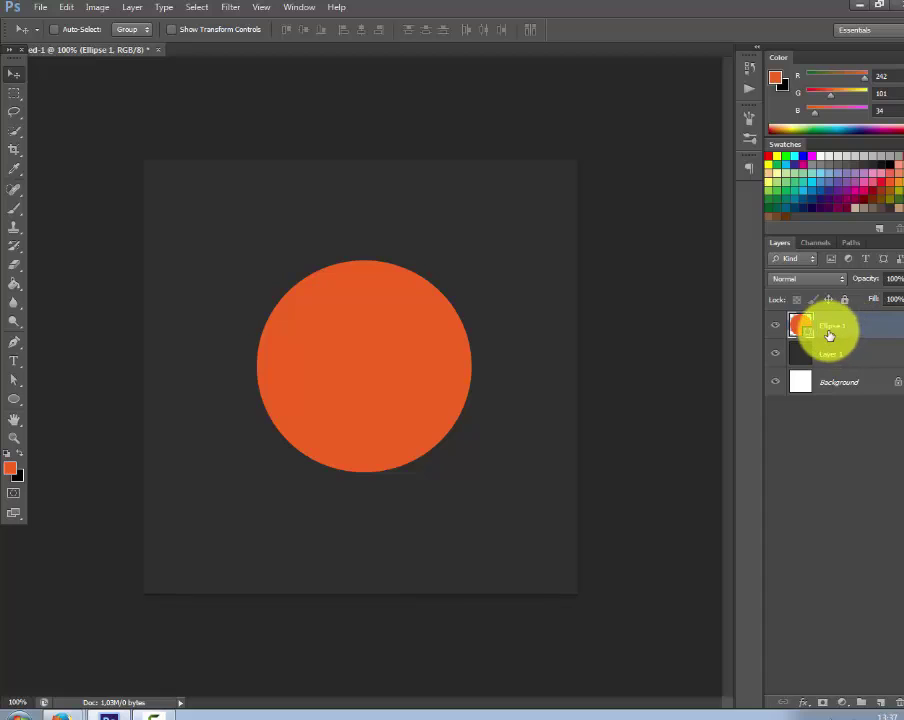
Step: Duplicate the orange ellipse and fill the copy with cyan
key("ctrl+j")
double_click(800, 326)
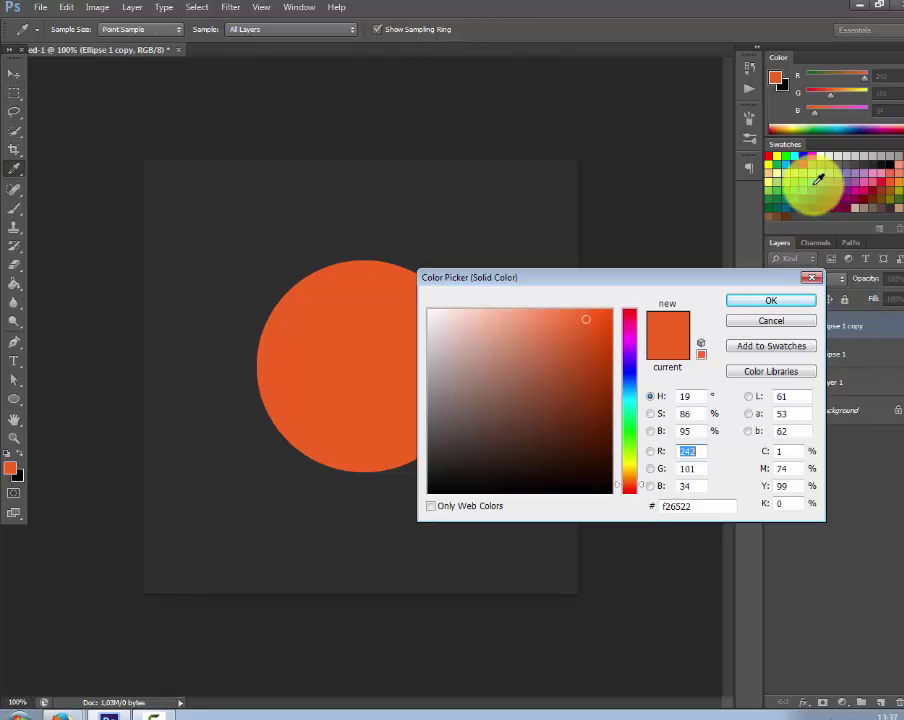
left_click(817, 164)
left_click(750, 300)
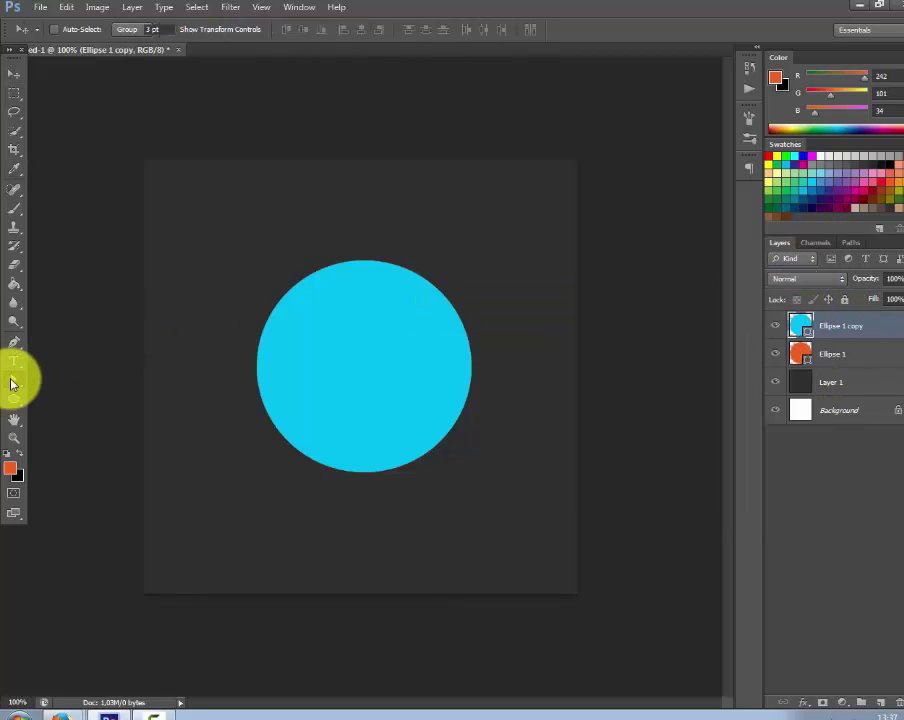
Step: Drag the copy's right anchor and lower edge to form a rightward egg shape
left_click(13, 381)
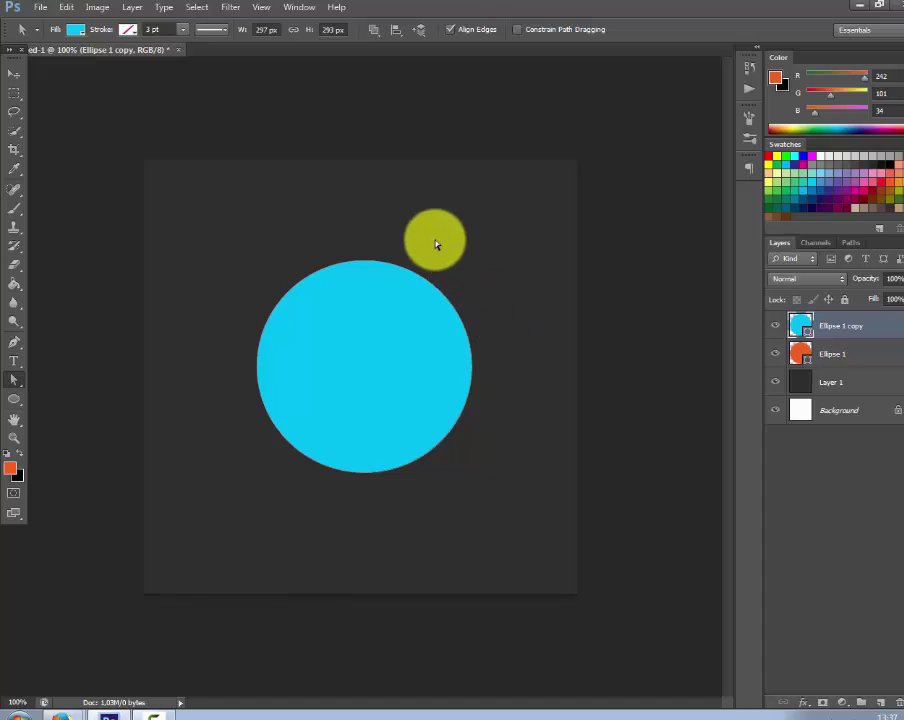
left_click_drag(432, 240, 516, 327)
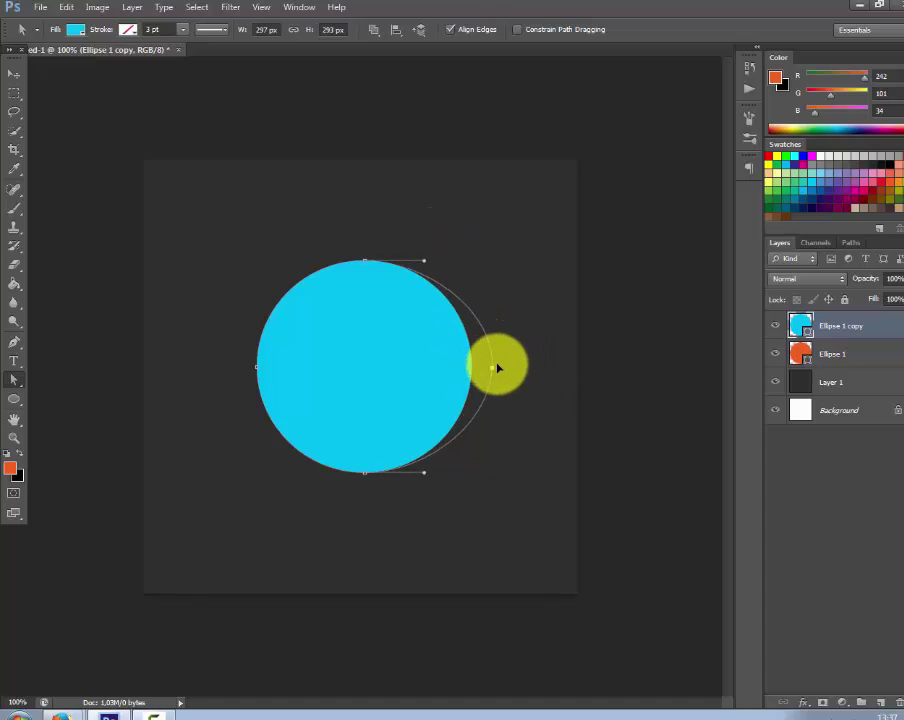
left_click_drag(530, 368, 543, 365)
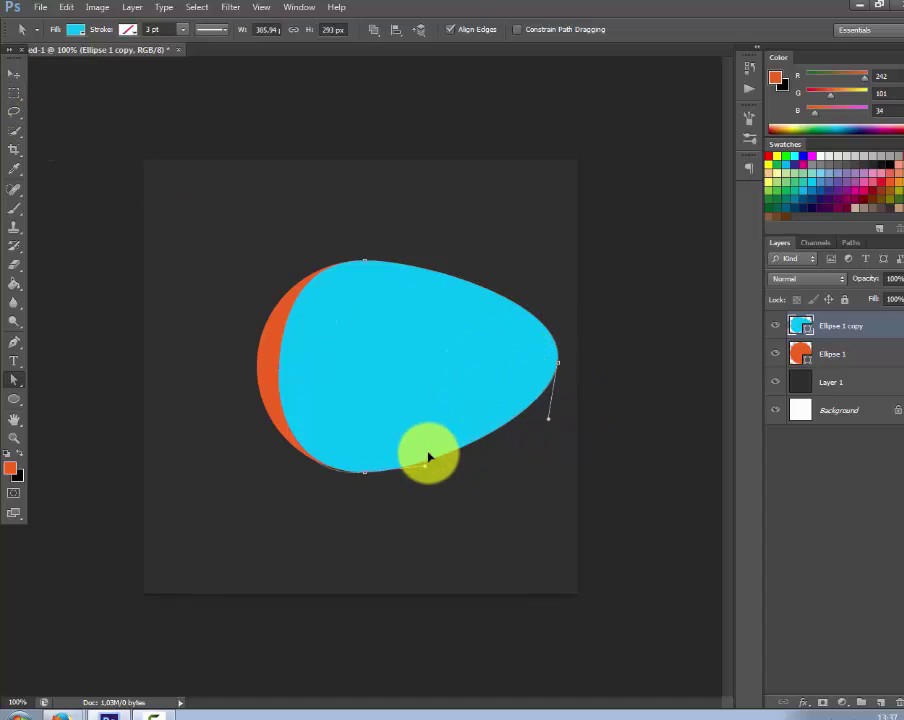
left_click_drag(428, 457, 430, 446)
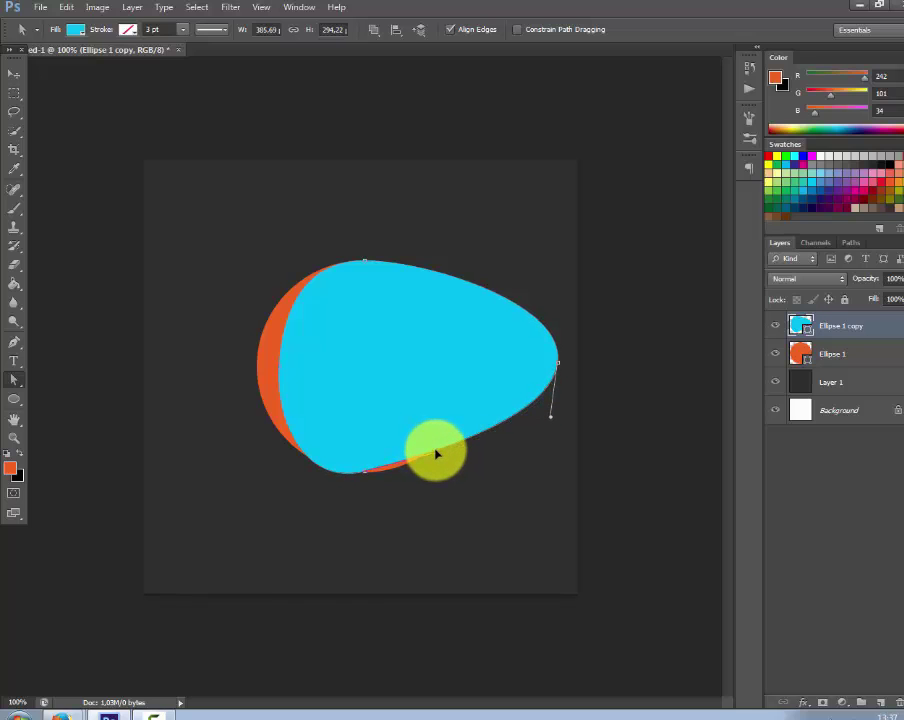
Step: Rotate the cyan blob about -135°, reposition it, and set its blend mode to Screen
left_click(14, 75)
left_click_drag(420, 330, 398, 330)
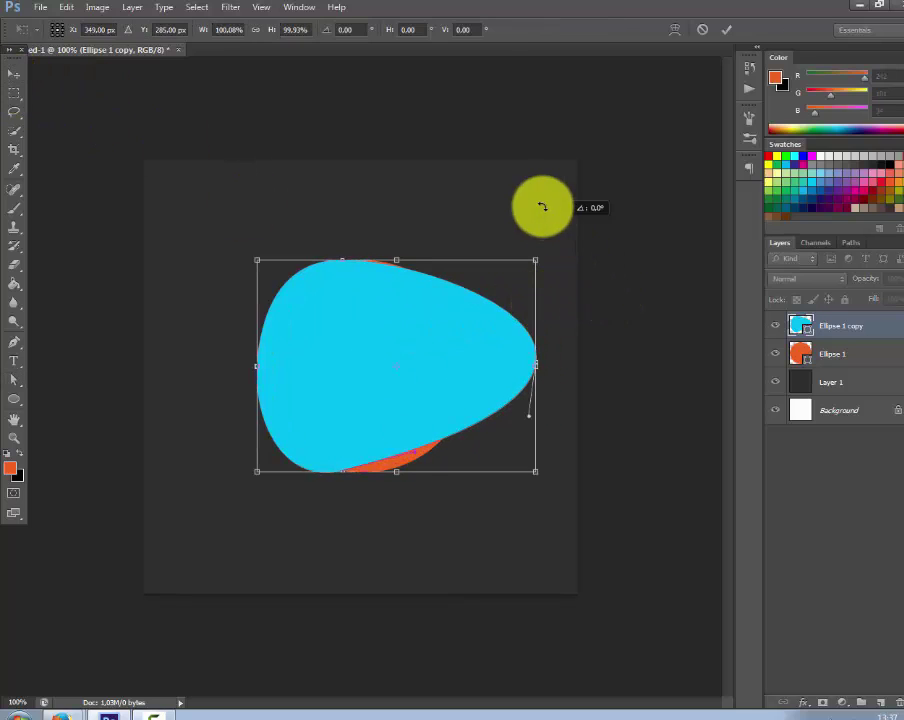
mouse_move(541, 206)
left_mouse_down()
mouse_move(70, 207)
mouse_move(36, 96)
left_mouse_up()
left_click(14, 74)
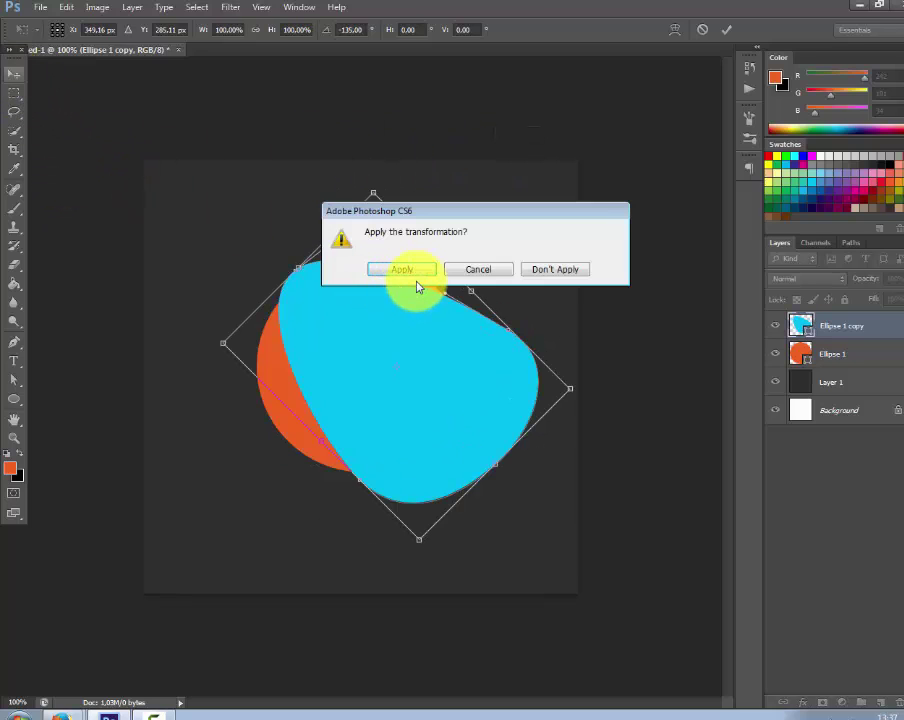
left_click(405, 270)
left_click_drag(388, 342, 404, 340)
left_click(806, 278)
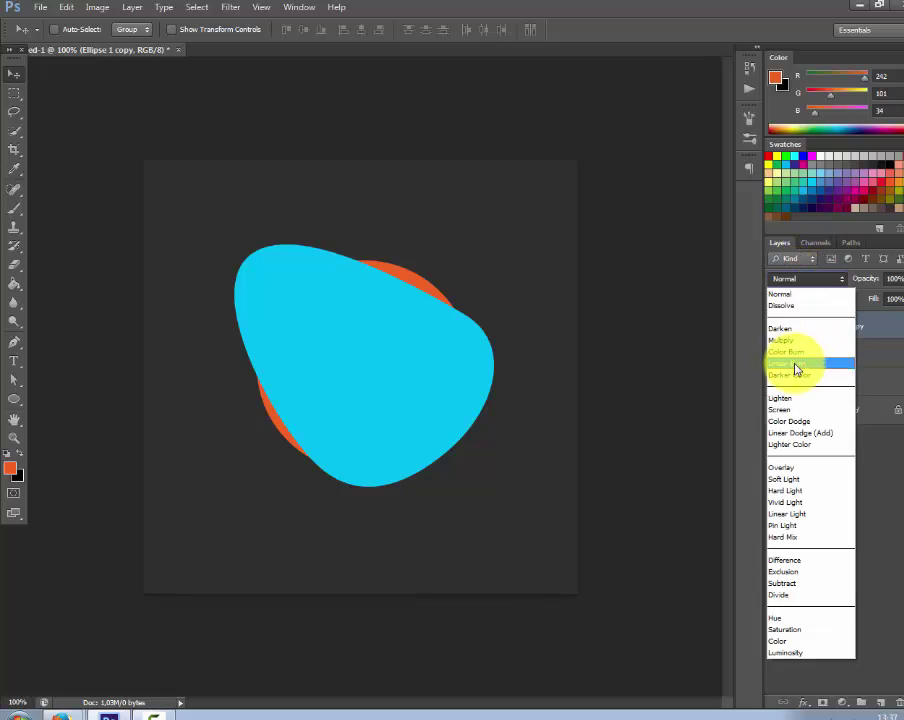
left_click(780, 409)
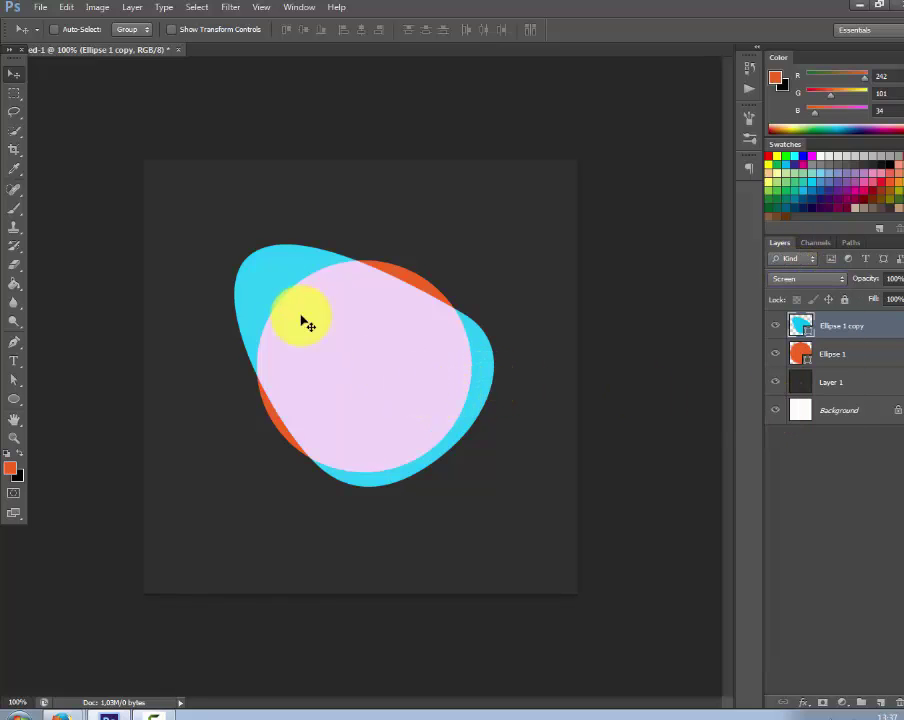
Step: Pull the cyan blob's bottom anchor down and nudge the blob into place
left_click(14, 380)
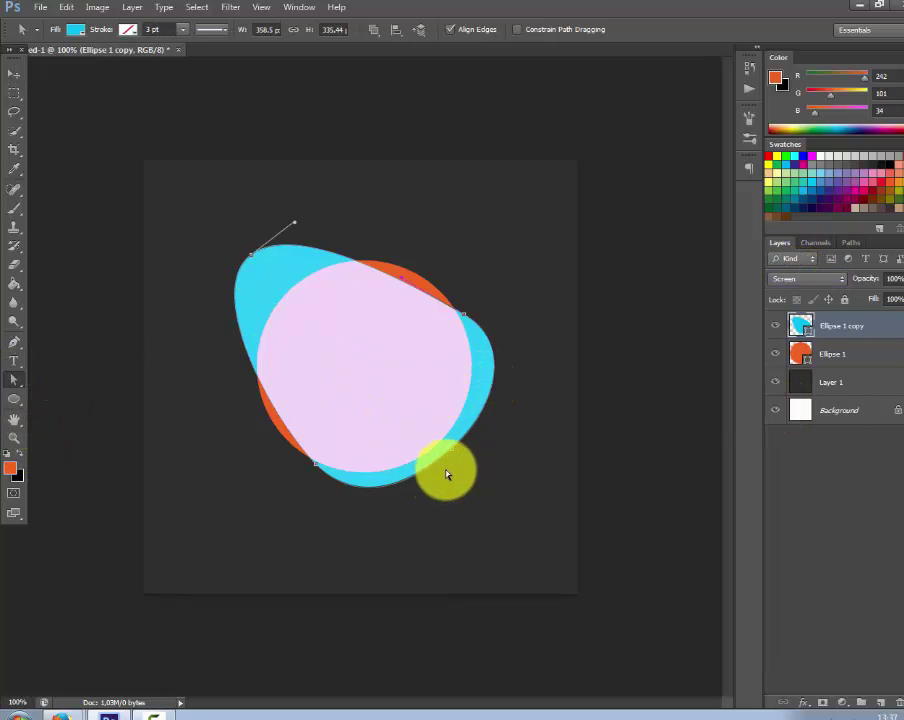
left_click(375, 487)
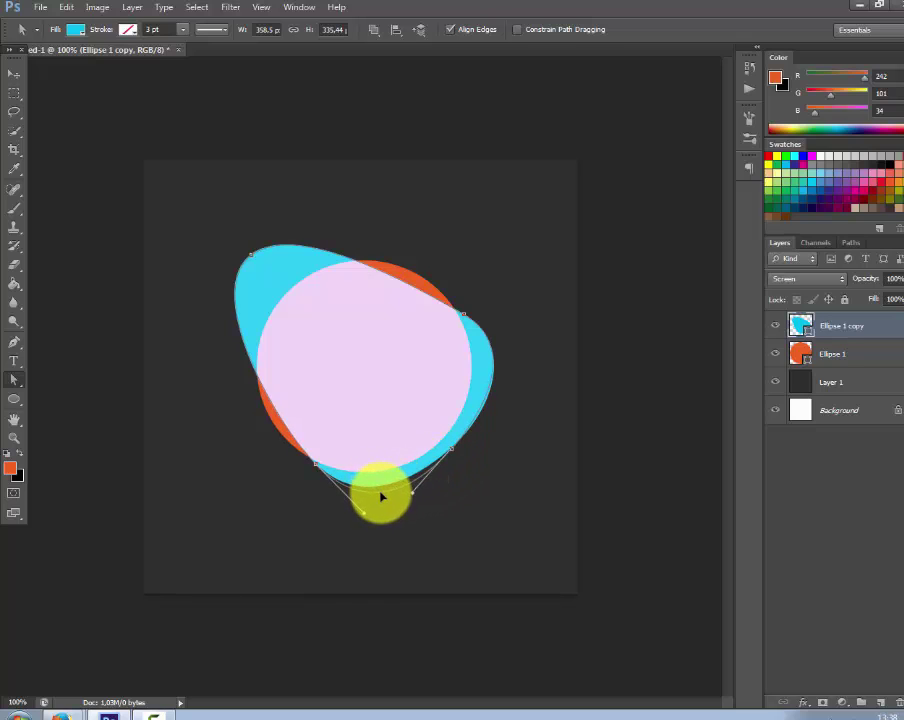
left_click_drag(381, 496, 386, 490)
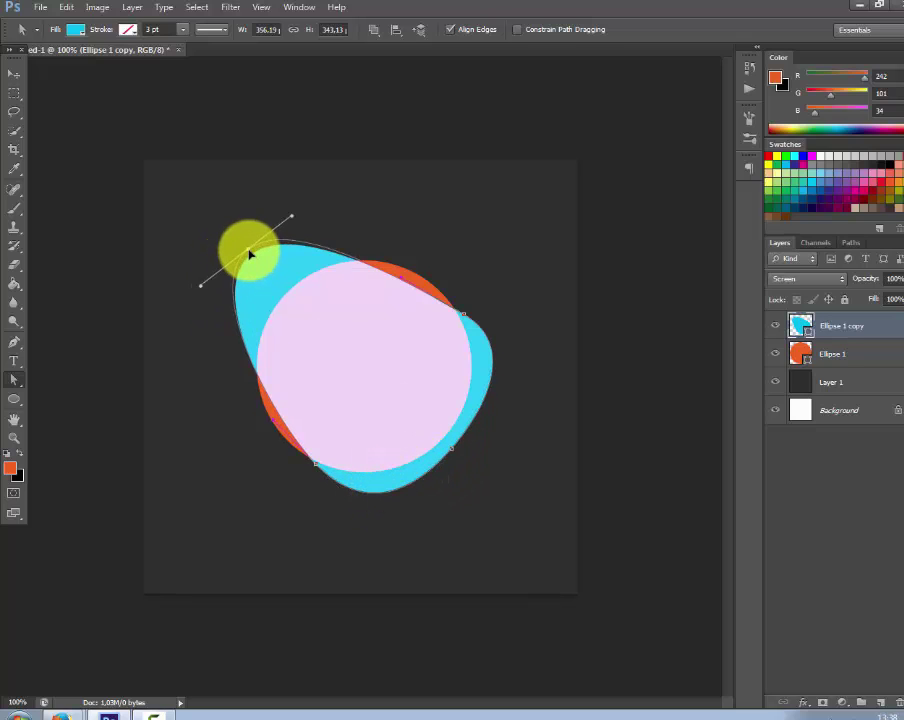
left_click(12, 75)
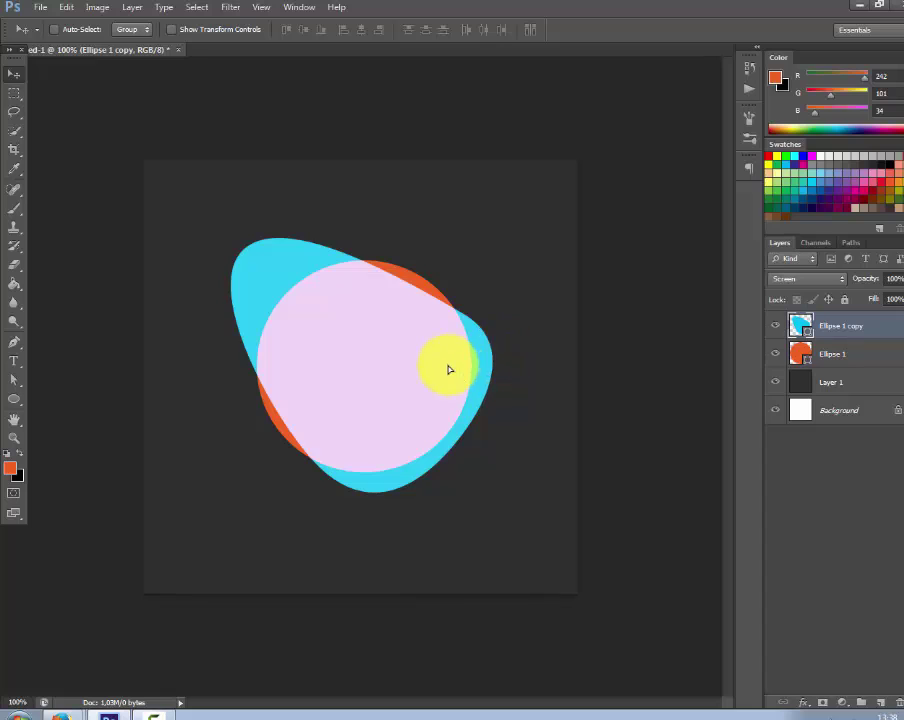
mouse_move(444, 364)
left_mouse_down()
mouse_move(451, 370)
mouse_move(459, 343)
mouse_move(477, 340)
left_mouse_up()
Step: Colour the new blob copy magenta 9e005d
left_click(450, 350)
double_click(797, 326)
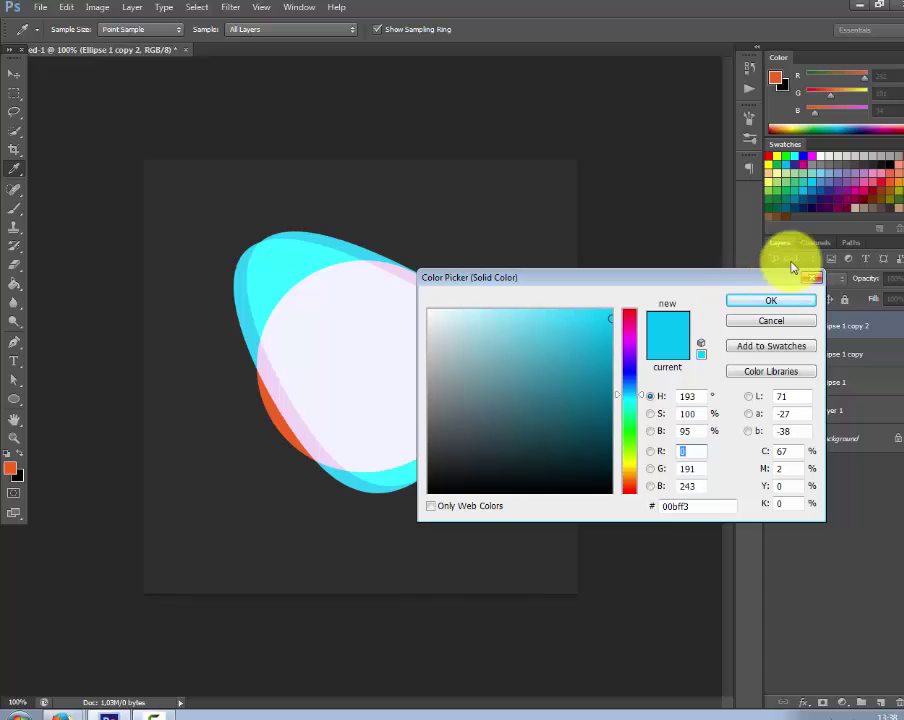
left_click(850, 195)
left_click(762, 298)
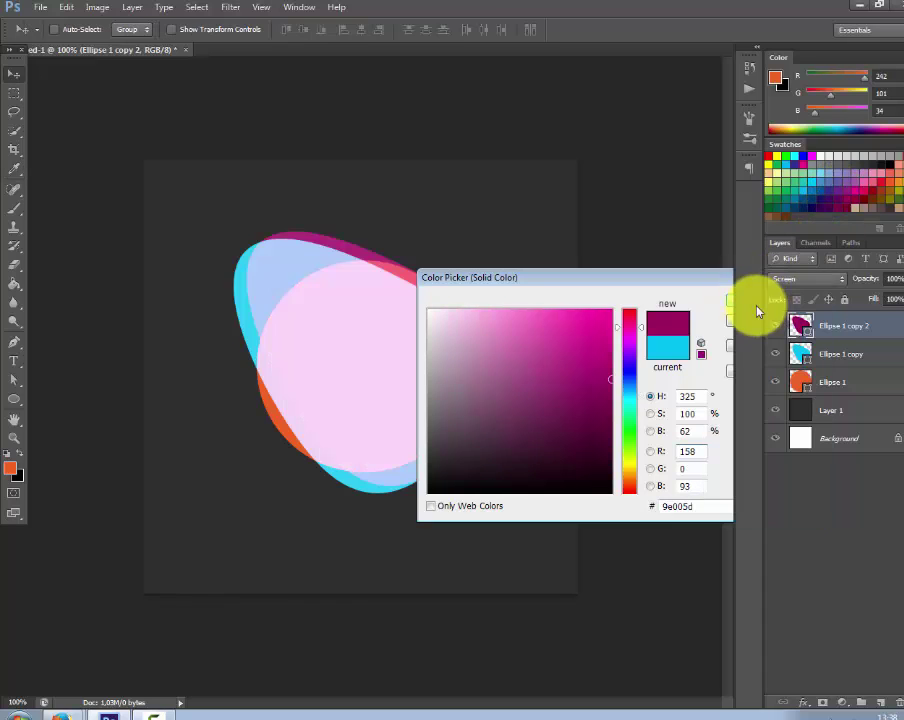
Step: Rotate the magenta blob about 105° and move it downward
key("ctrl+t")
left_click_drag(505, 467, 408, 518)
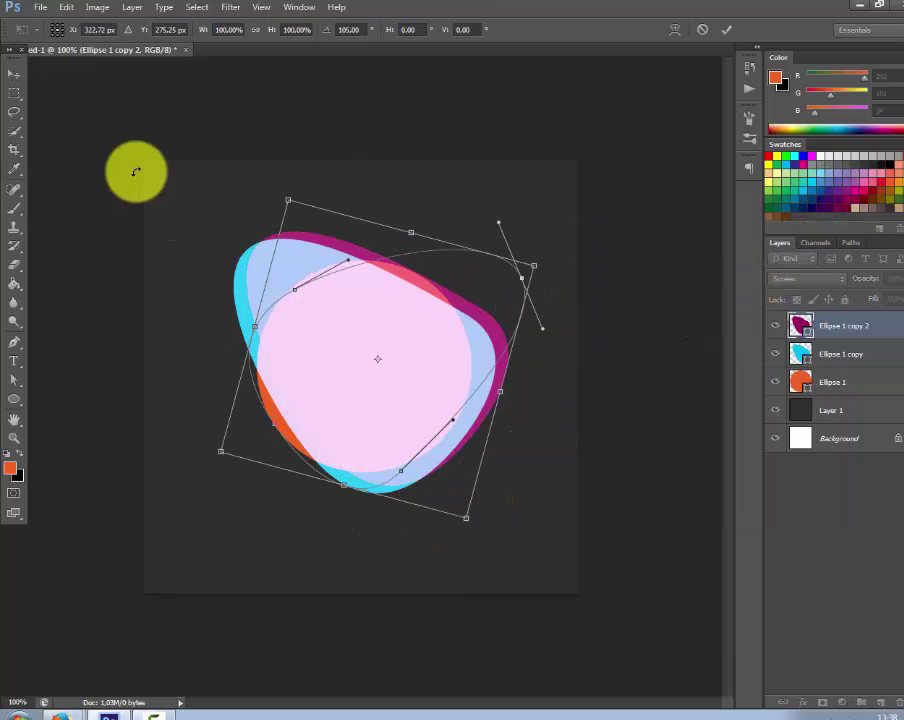
left_click(12, 77)
left_click(401, 270)
mouse_move(440, 340)
left_mouse_down()
mouse_move(443, 356)
mouse_move(399, 365)
mouse_move(398, 350)
mouse_move(406, 362)
left_mouse_up()
left_click(835, 360)
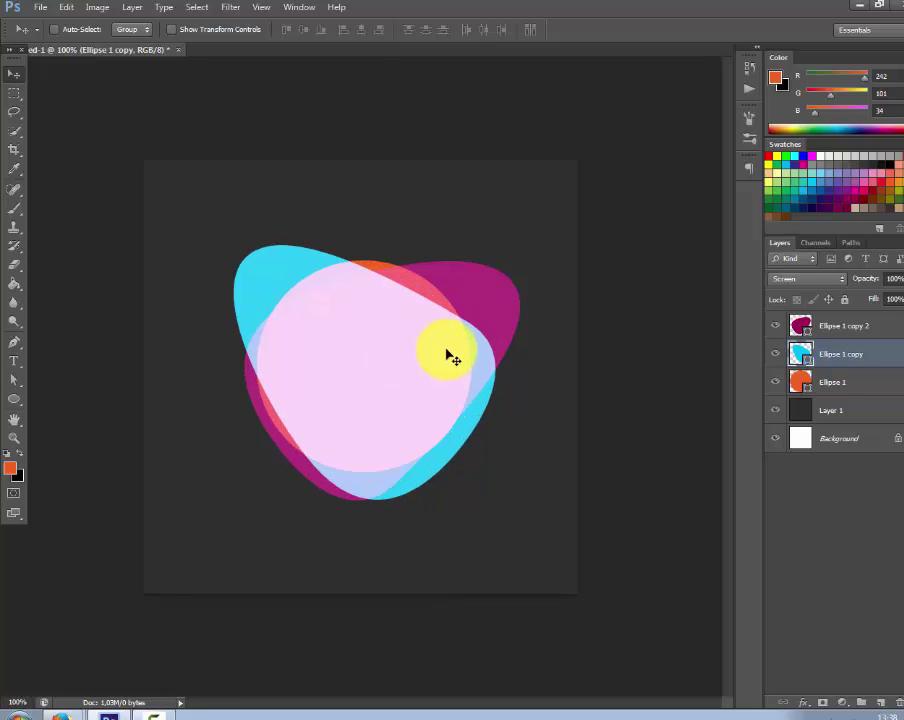
Step: Tilt the magenta blob 12.7° and reposition it, then shift the cyan blob 8 px right
left_click(832, 324)
key("ctrl+t")
mouse_move(596, 248)
left_mouse_down()
mouse_move(626, 306)
mouse_move(632, 297)
left_mouse_up()
key("Return")
left_click_drag(498, 320, 495, 326)
left_click(800, 353)
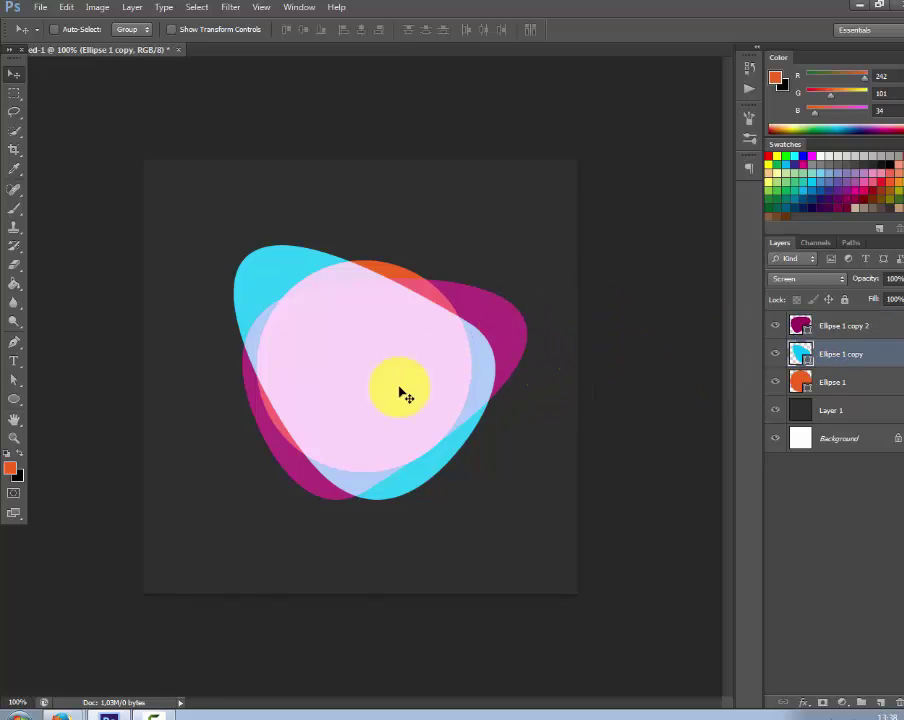
left_click_drag(402, 391, 410, 393)
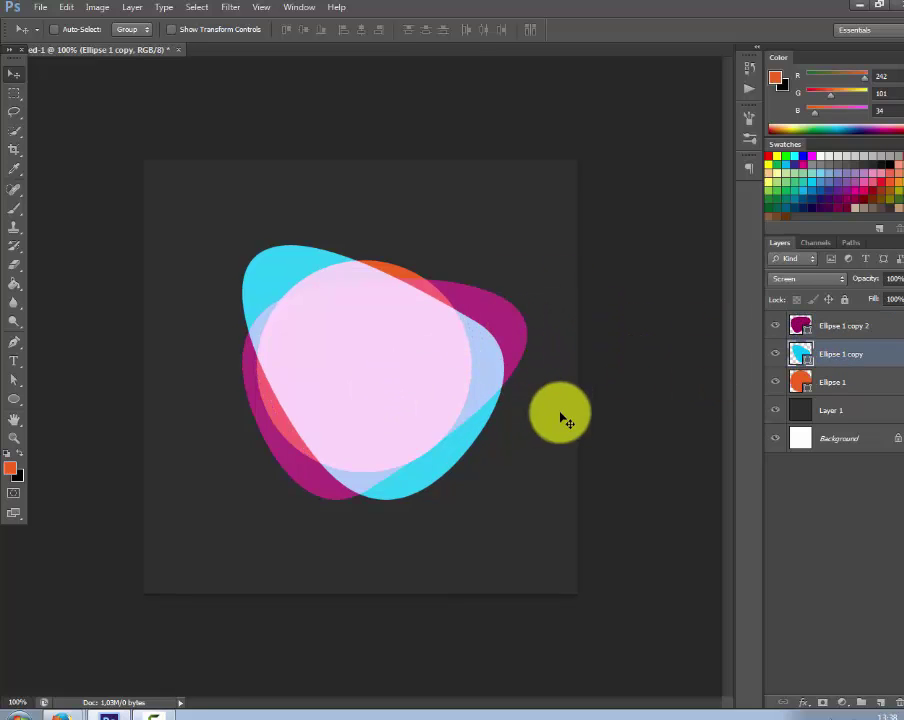
Step: Enlarge the orange ellipse to about 111% by 113%
left_click(878, 381)
key("ctrl+t")
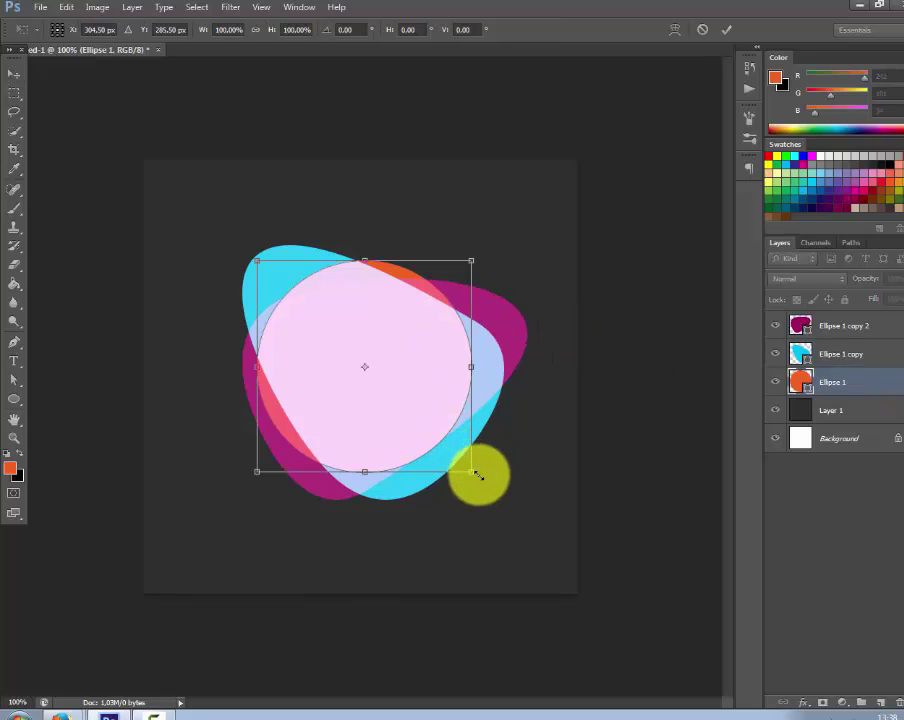
left_click_drag(478, 475, 494, 498)
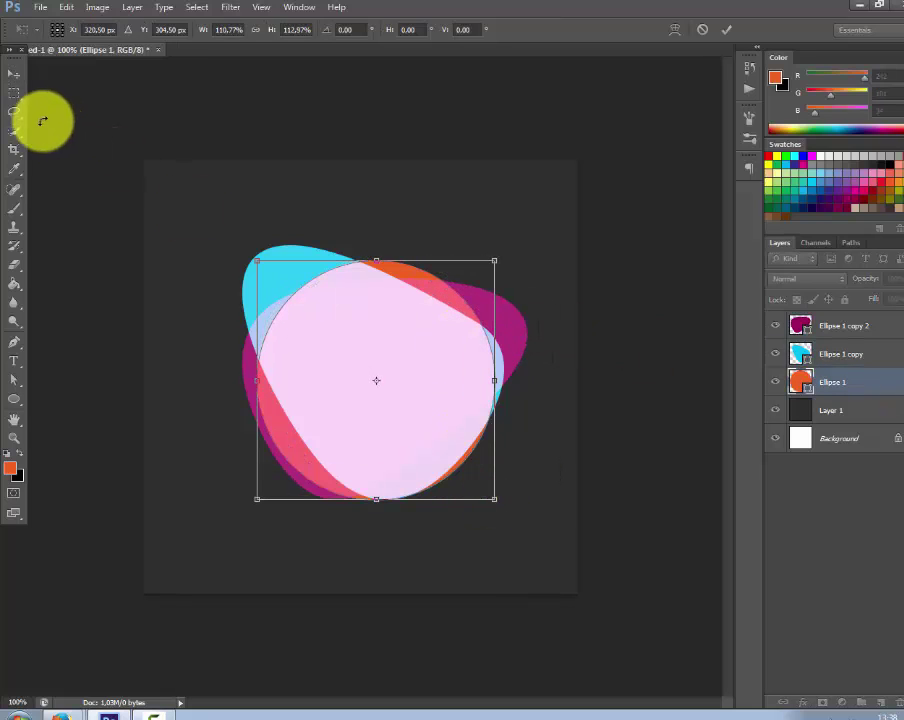
left_click(12, 74)
left_click(410, 266)
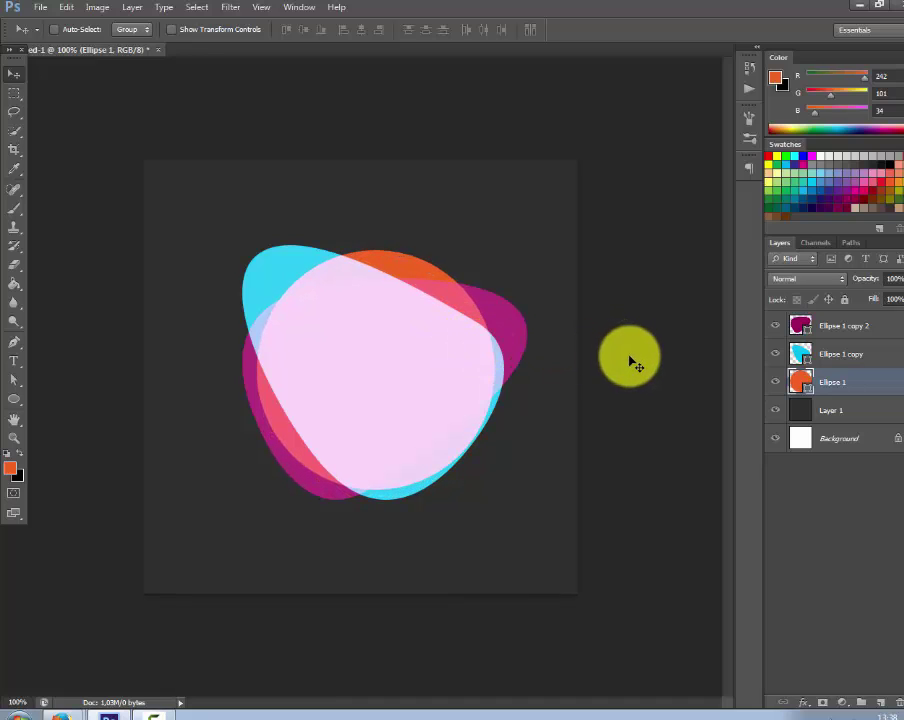
left_click(826, 354)
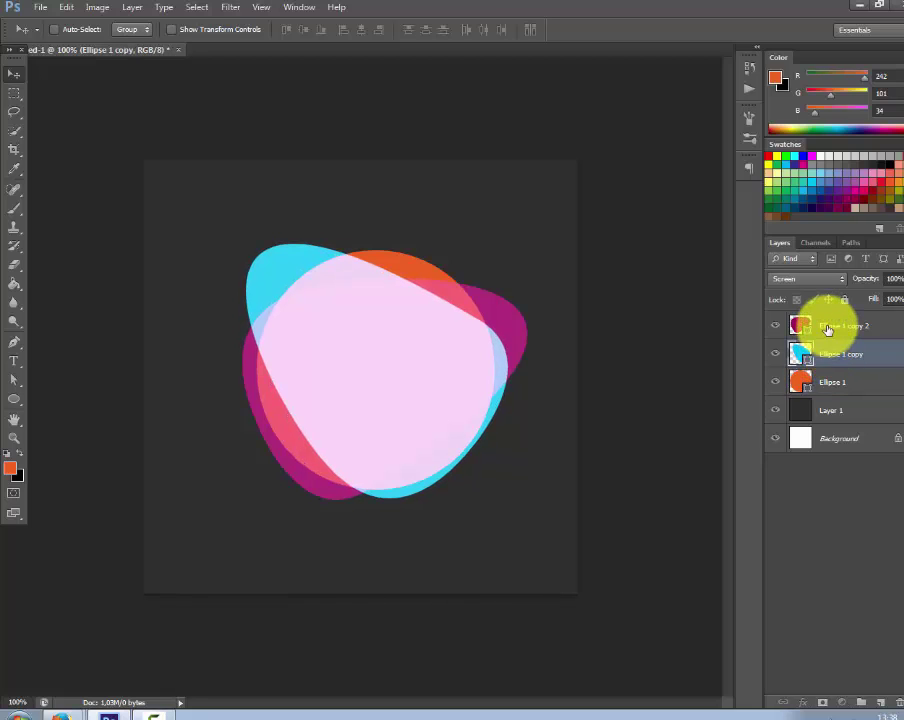
left_click(827, 327)
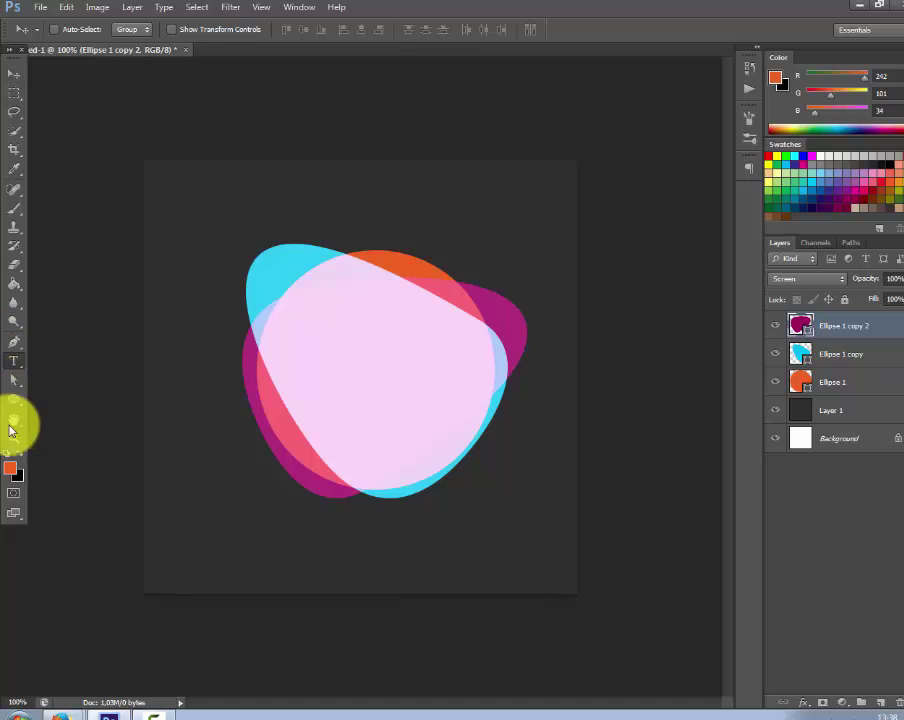
Step: Type a black 'L', centre it among the blobs, and add an empty layer above
key("t")
left_click(201, 486)
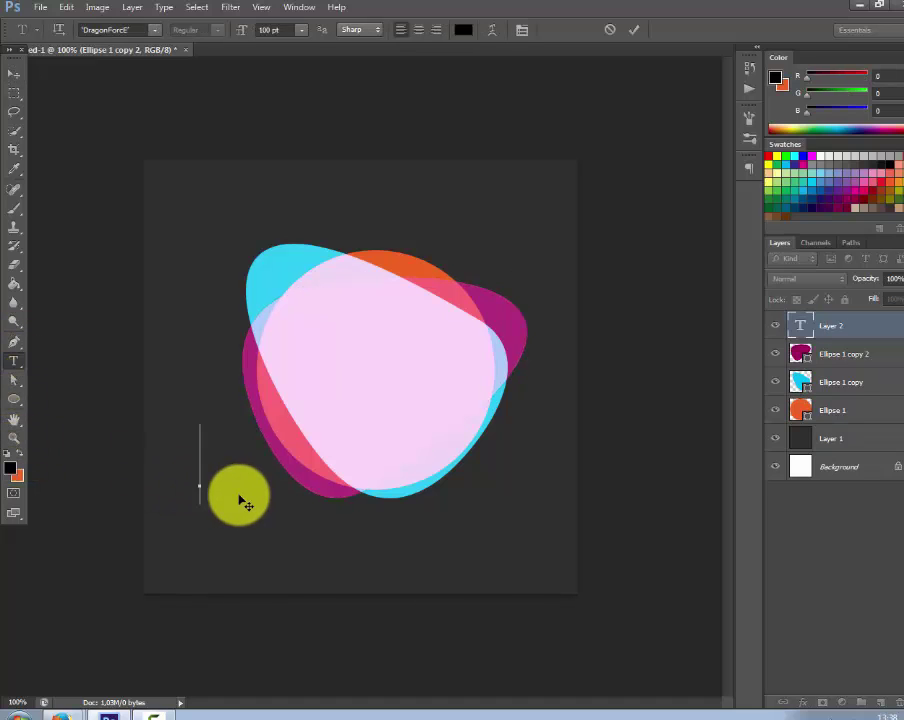
type("L")
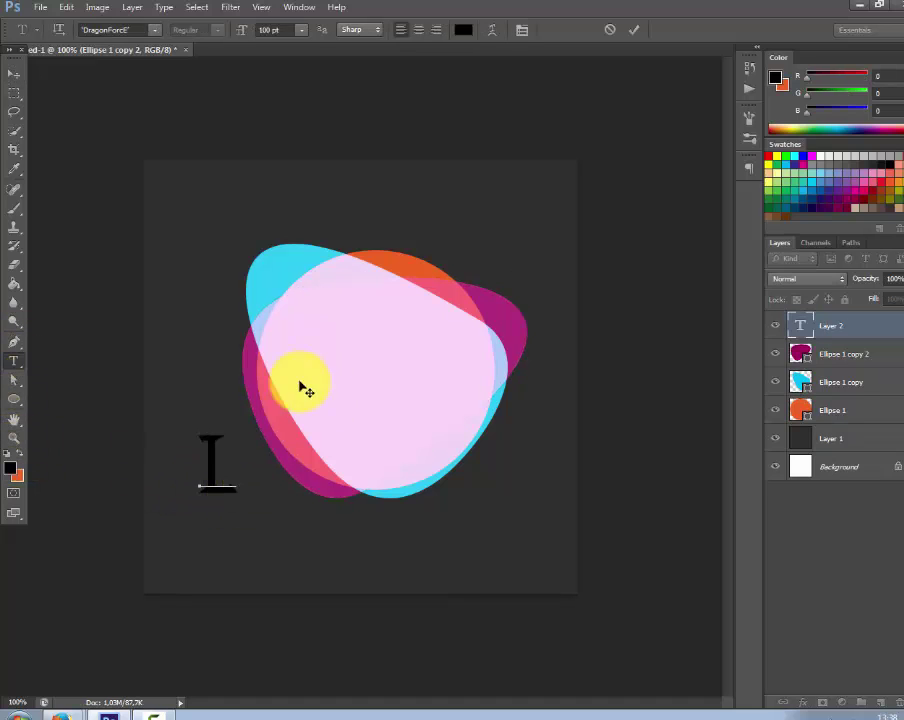
left_click(14, 74)
mouse_move(242, 482)
left_mouse_down()
mouse_move(418, 398)
mouse_move(412, 378)
left_mouse_up()
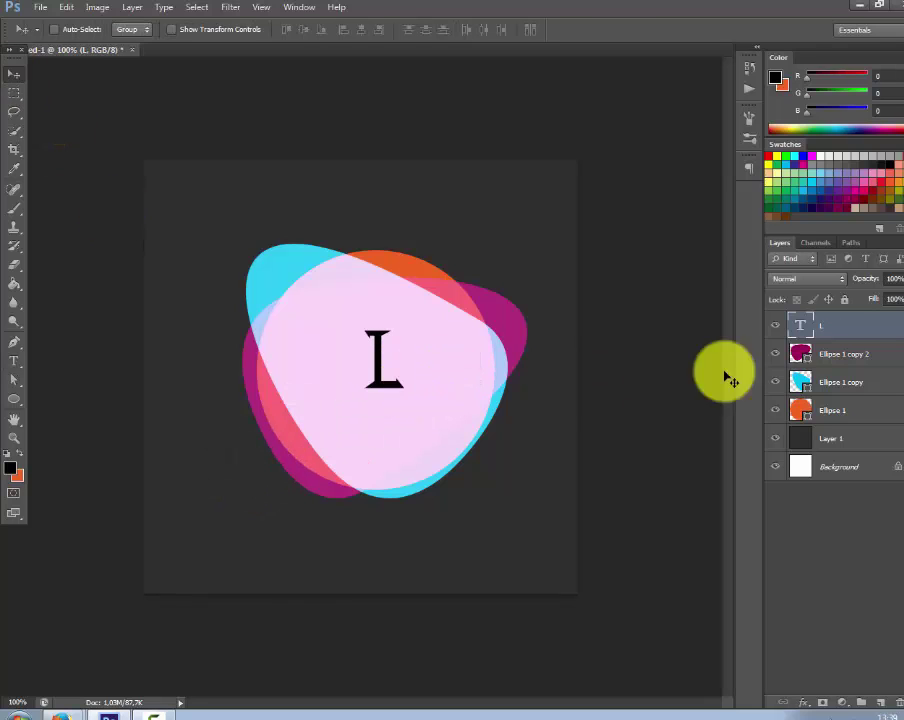
left_click(880, 703)
Step: Set up a white soft round brush of 143 px at 0% hardness
left_click(14, 208)
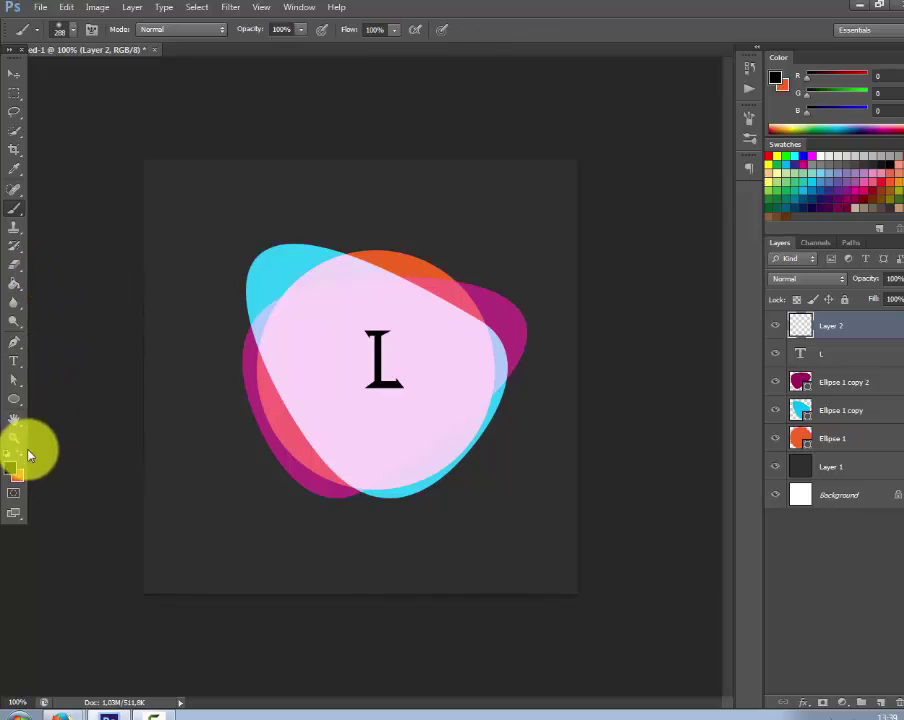
left_click(21, 455)
left_click(62, 30)
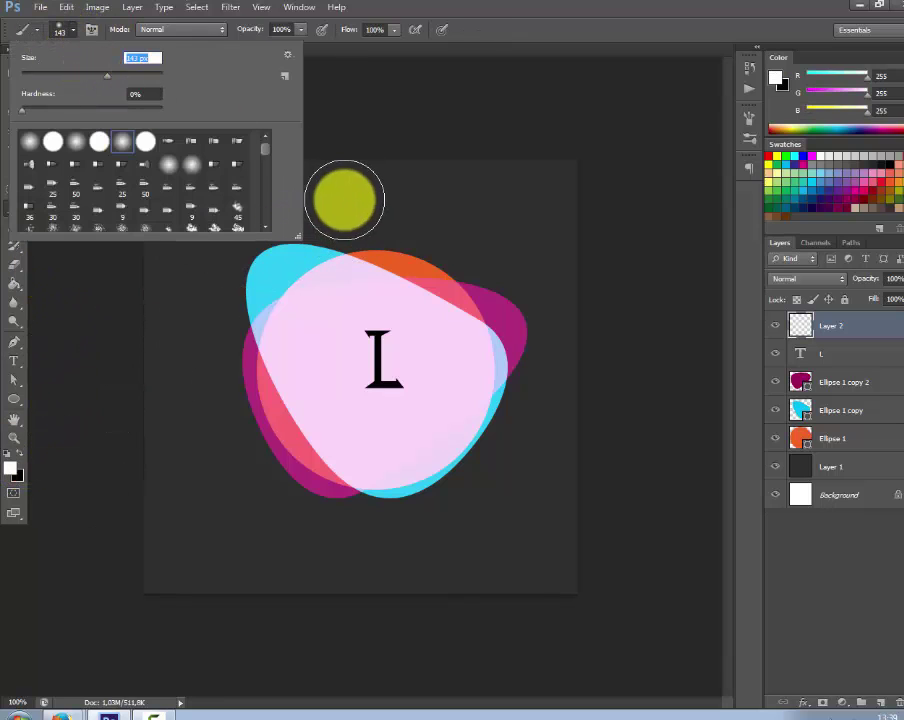
left_click(62, 30)
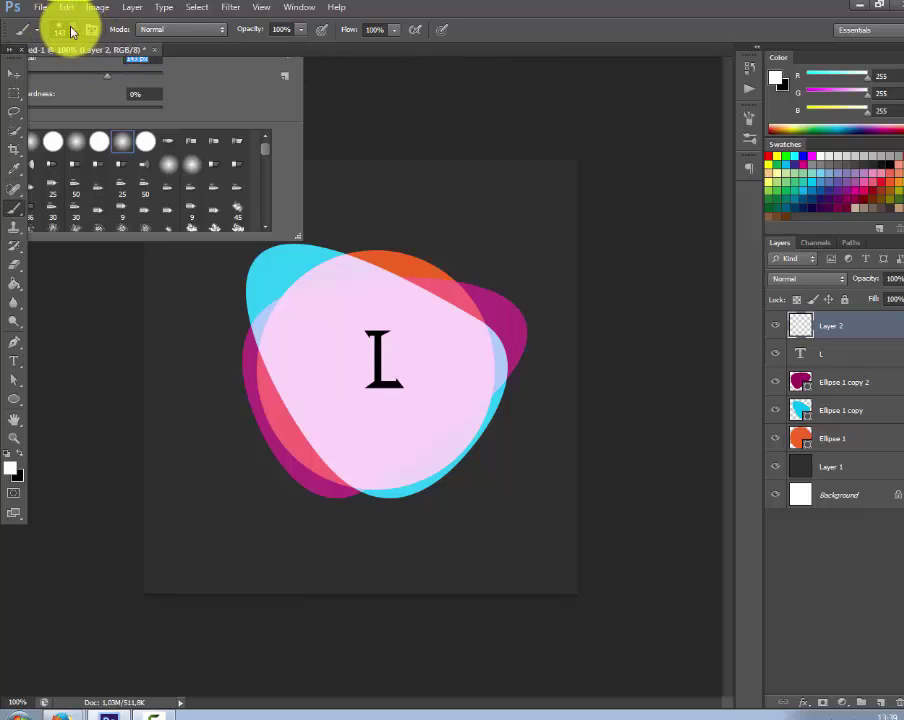
left_click(71, 28)
left_click(71, 28)
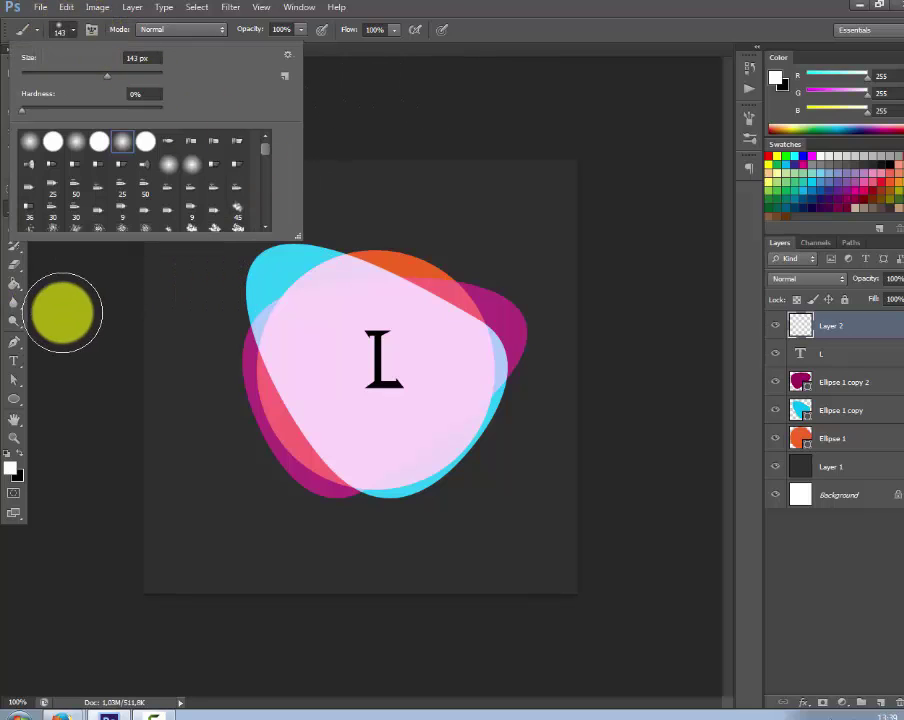
left_click(275, 185)
Step: Paint soft white glows above the cyan blob's top-left and at the magenta blob's right edge
left_click(286, 224)
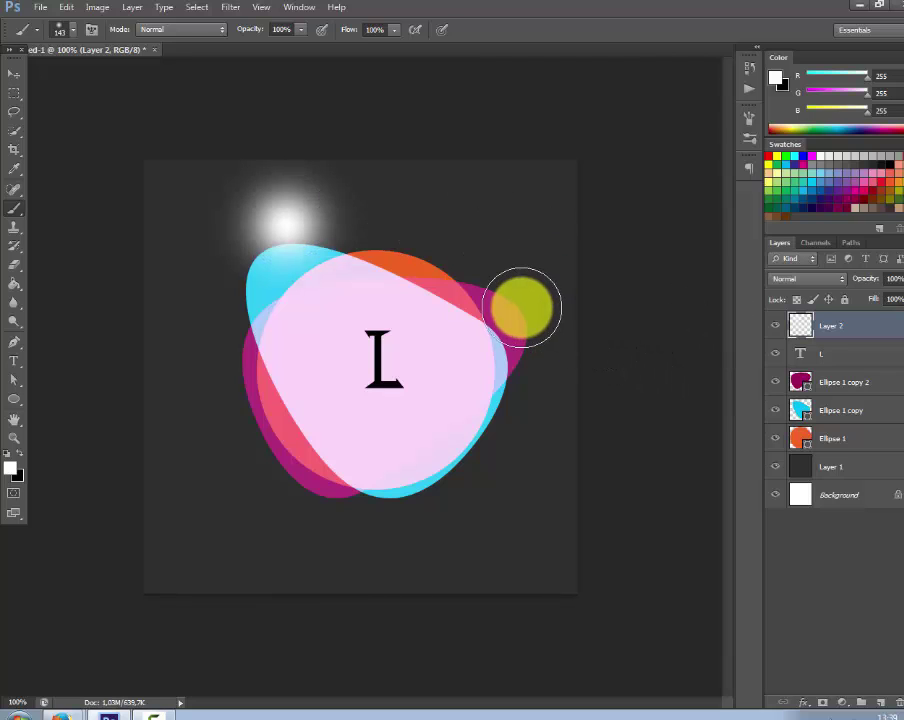
left_click(520, 298)
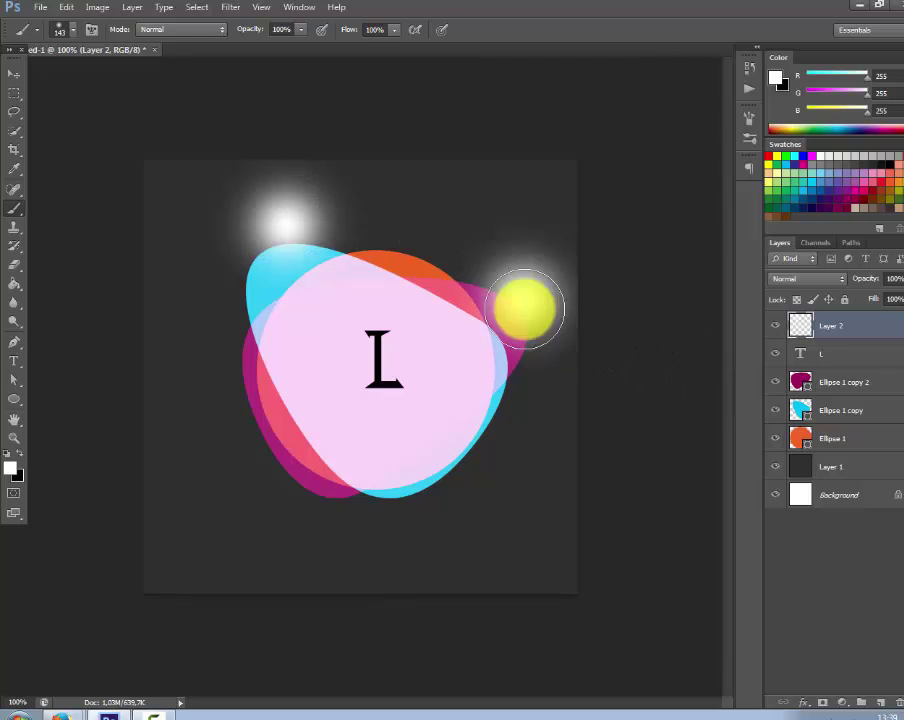
left_click(840, 410)
left_click(14, 76)
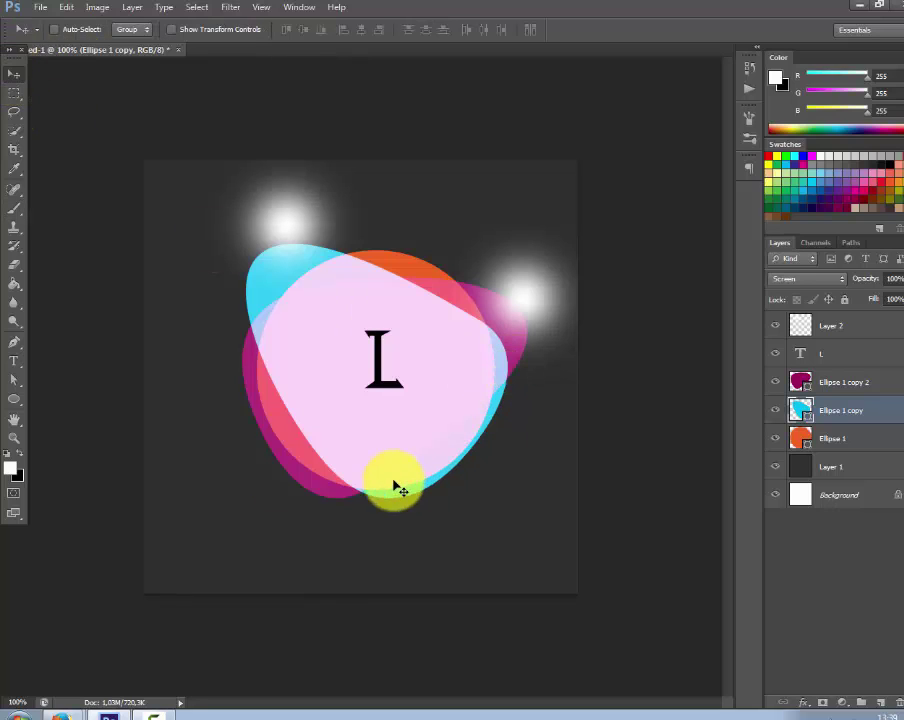
Step: Drag the cyan blob's bottom path curve so its lower-right edge bulges further outward
left_click(14, 379)
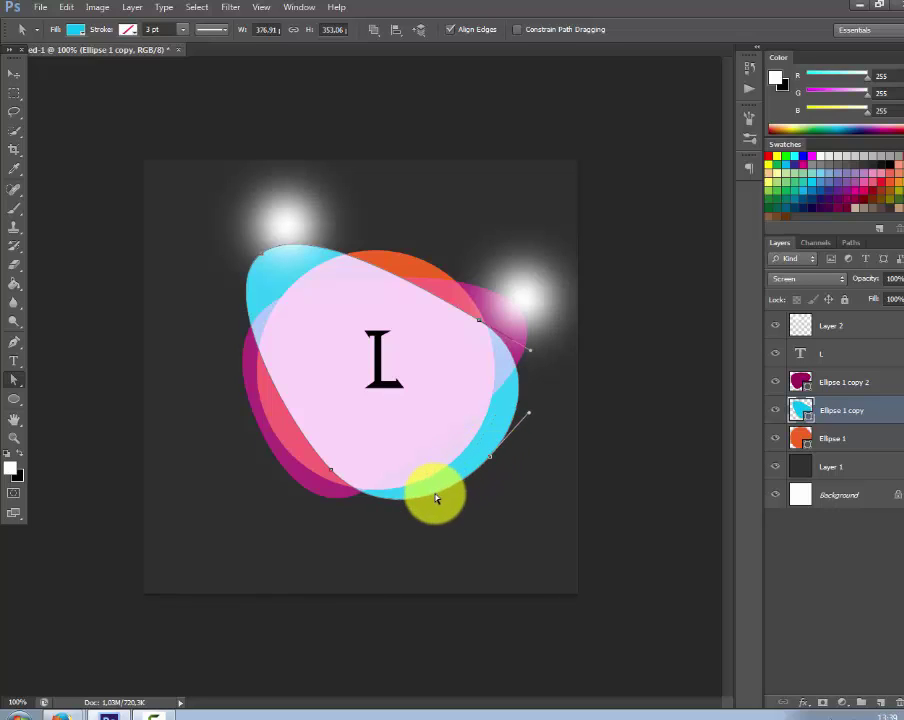
left_click_drag(433, 493, 437, 498)
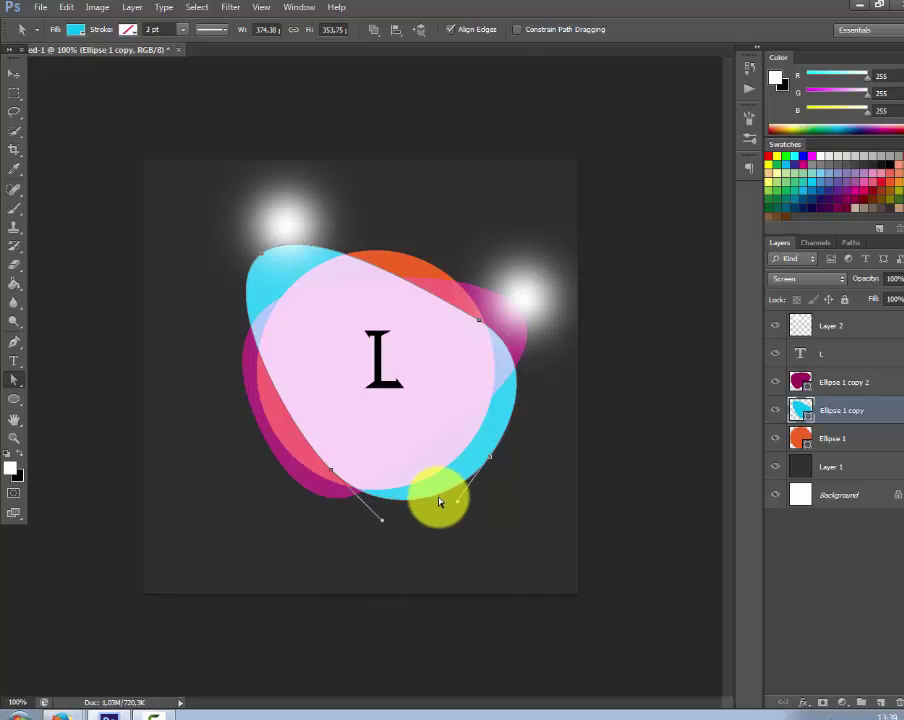
left_click_drag(437, 497, 438, 494)
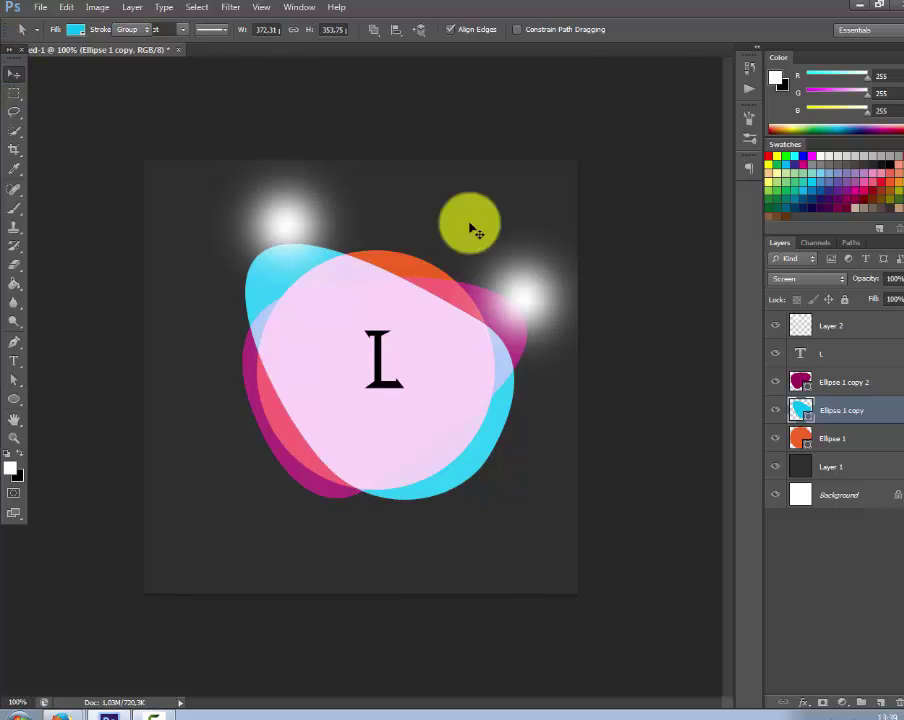
key("v")
left_click(14, 207)
Step: Clear the earlier glows and paint a single white glow at the upper left
left_click(843, 330)
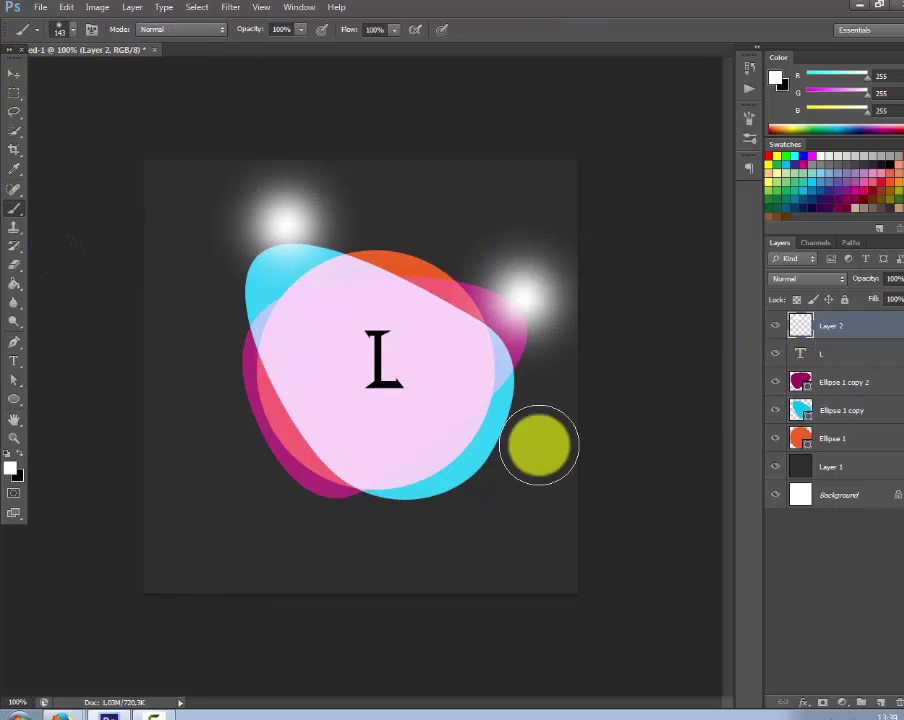
left_click(498, 476)
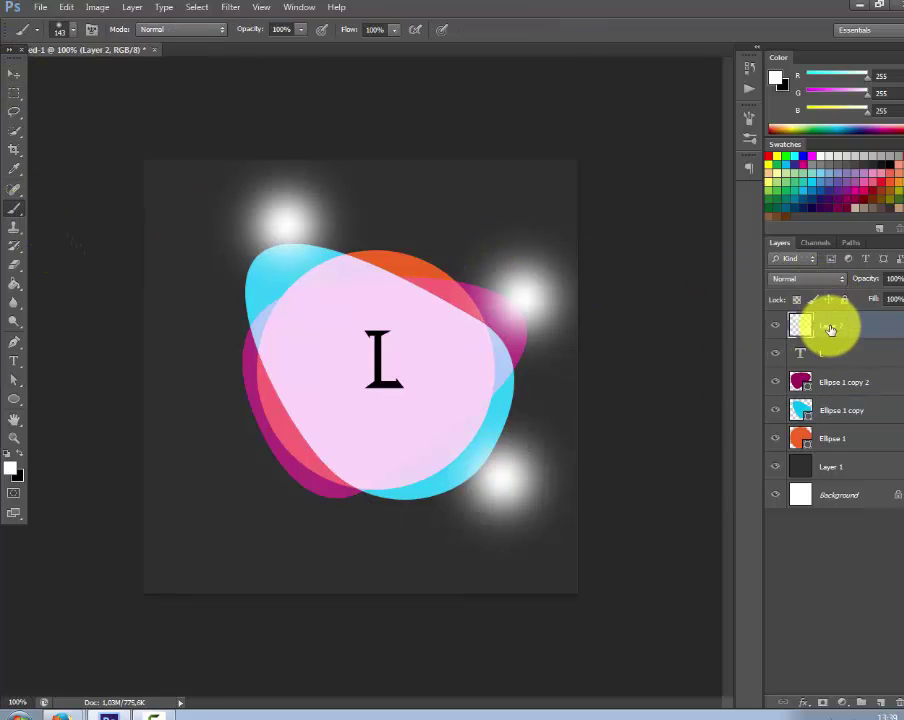
right_click(830, 330)
left_click(872, 322)
left_click(880, 703)
left_click(861, 703)
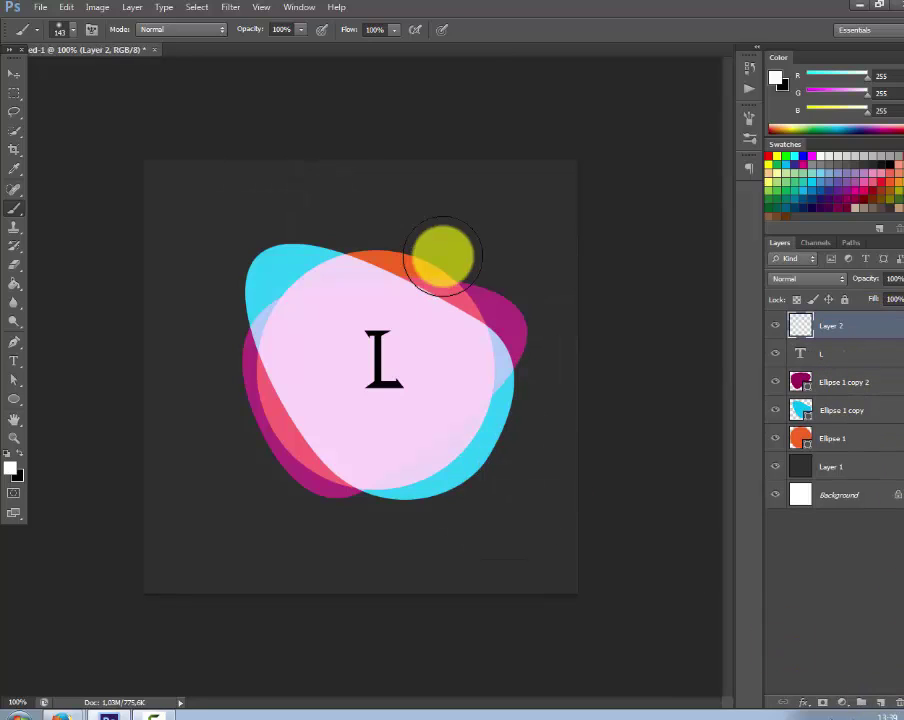
left_click(275, 230)
Step: Clip Layer 2 to the cyan blob at 81% opacity and move its glow upper right
left_click_drag(844, 322, 824, 398)
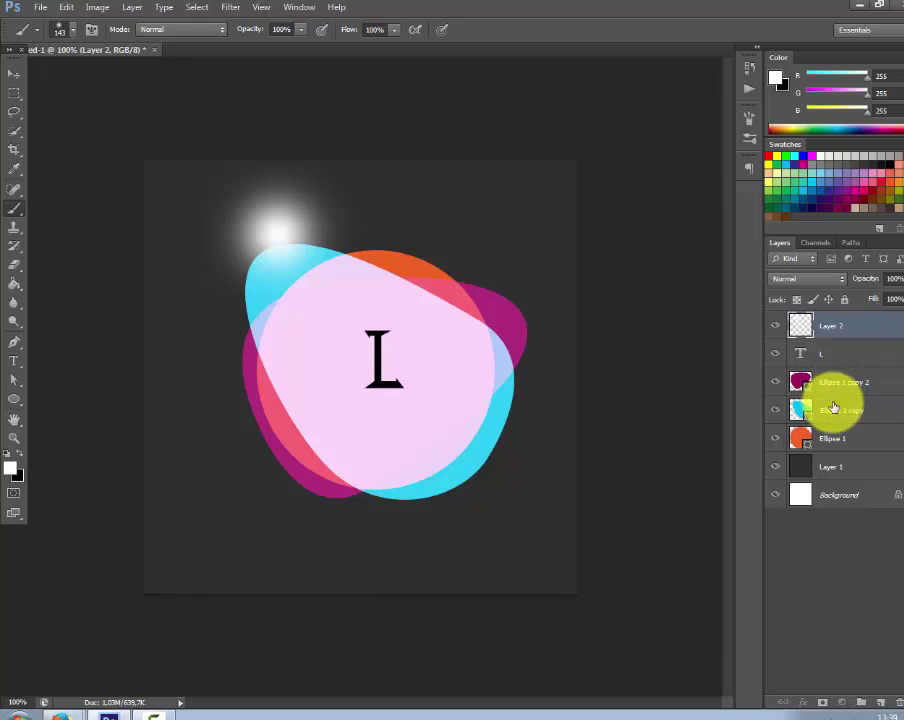
right_click(800, 388)
left_click(744, 385)
left_click(14, 74)
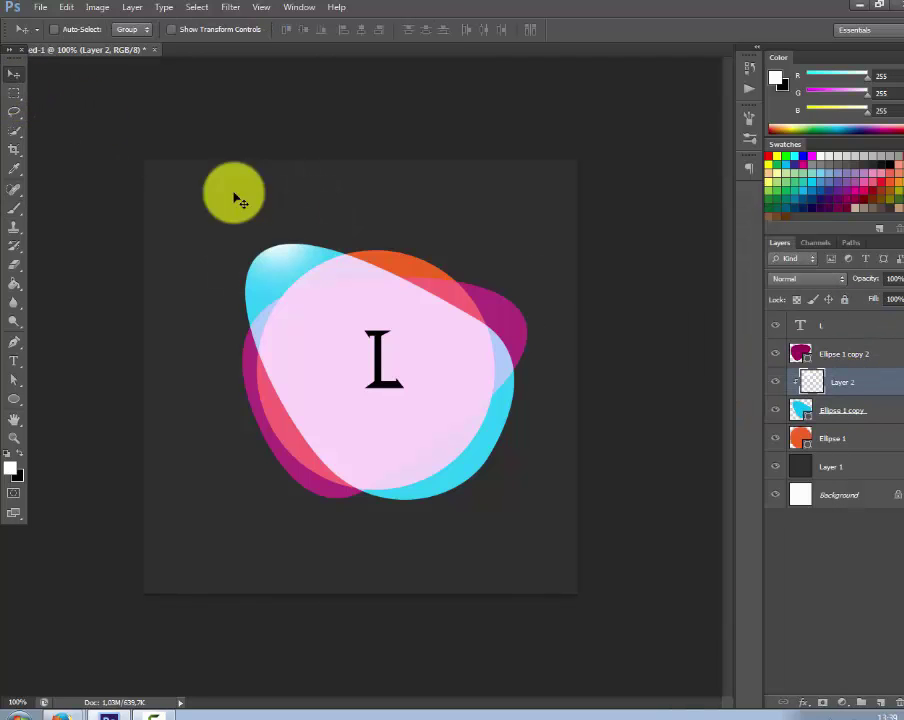
left_click_drag(362, 238, 367, 238)
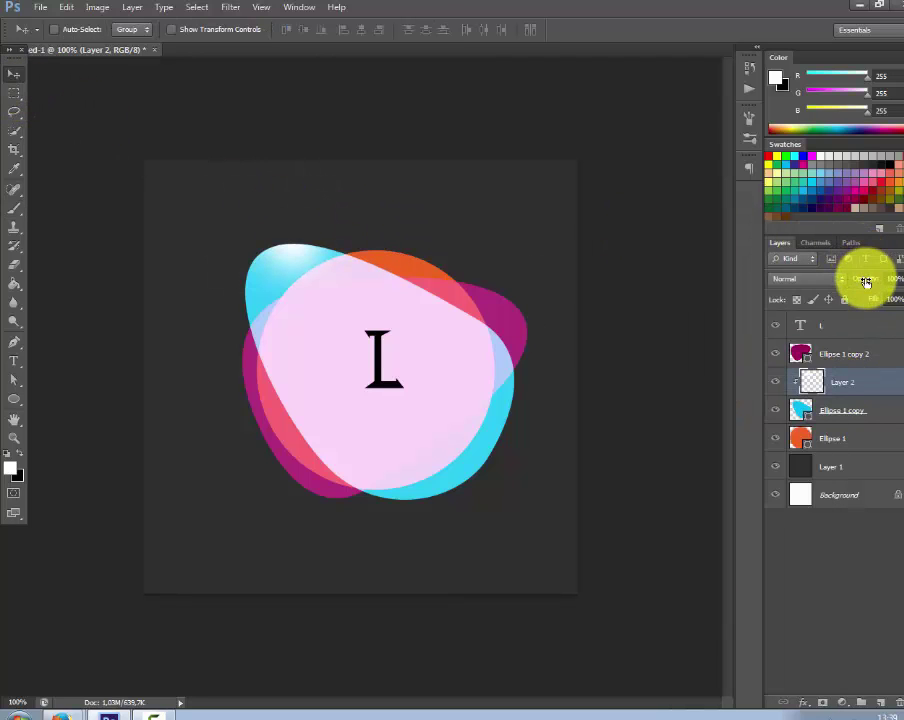
type("81")
left_click_drag(368, 270, 578, 308)
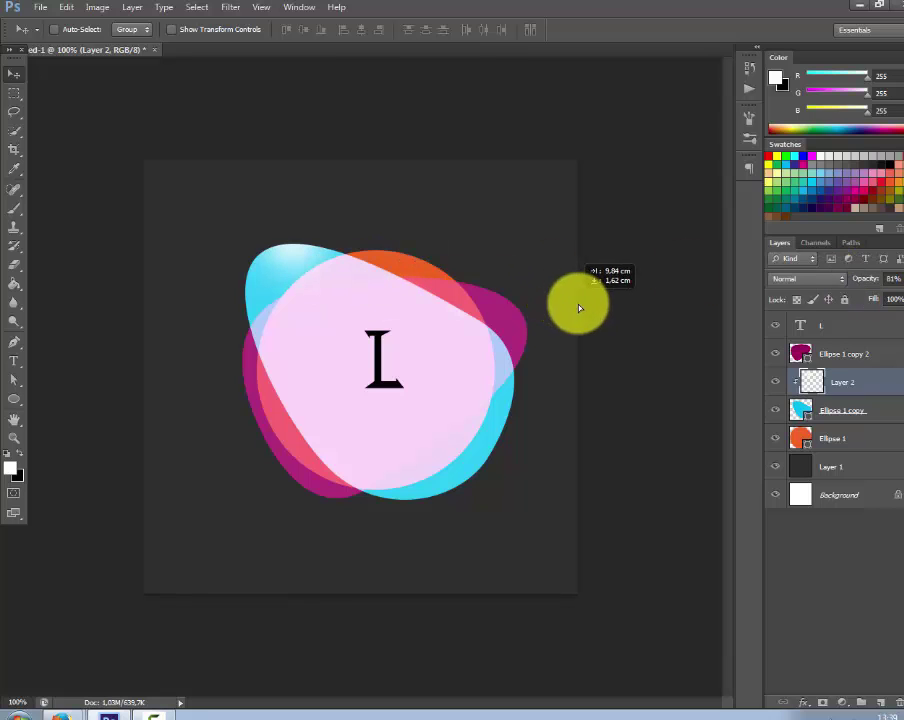
Step: Duplicate the glow, clip the copy to the magenta blob, and nudge it along its edge
key("ctrl+j")
left_click_drag(855, 383, 845, 353)
right_click(845, 353)
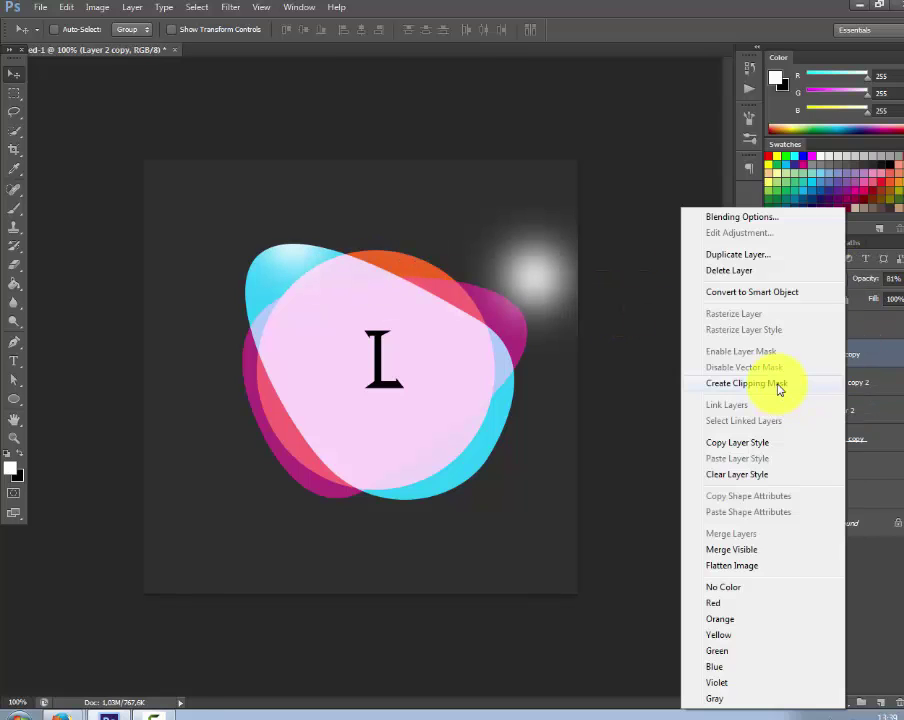
left_click(777, 387)
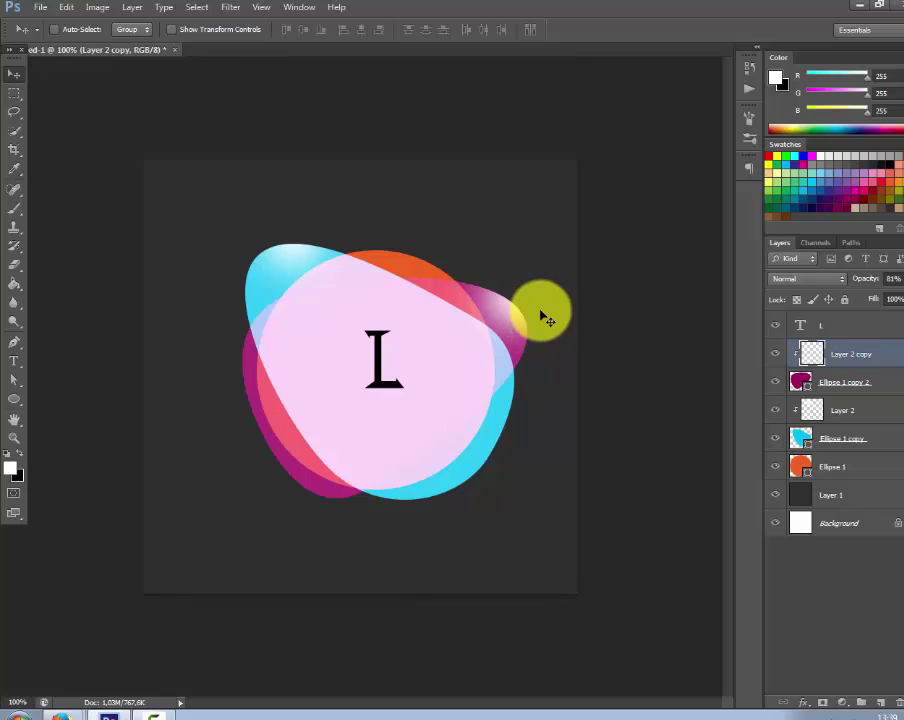
mouse_move(536, 324)
left_mouse_down()
mouse_move(544, 312)
mouse_move(576, 316)
mouse_move(573, 430)
left_mouse_up()
Step: Place Layer 2 copy 2 below Layer 2 and move its glow to the cyan blob's lower right
left_click_drag(850, 354, 836, 438)
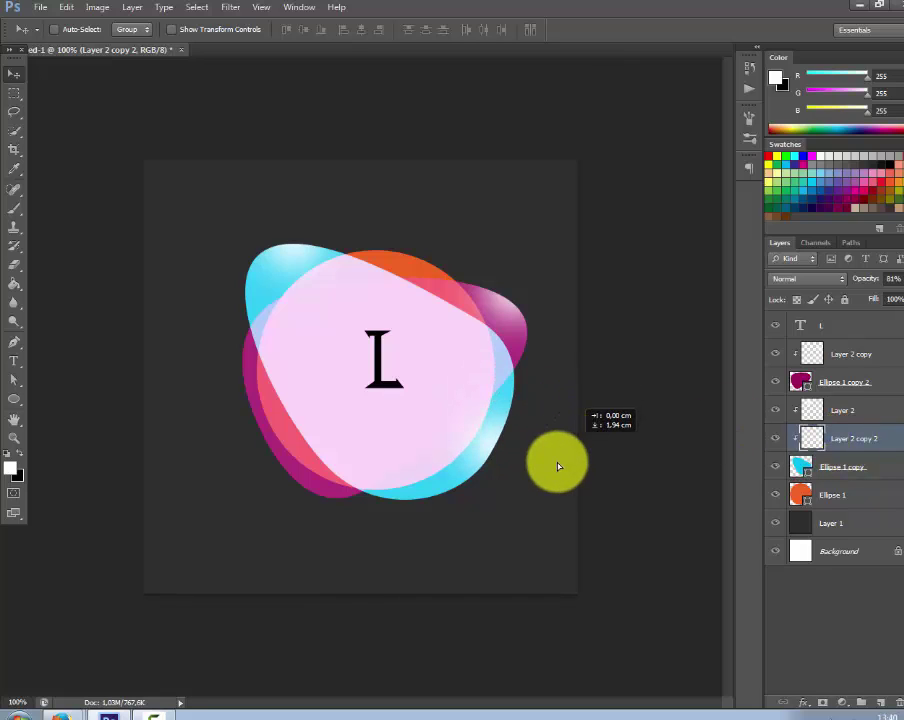
left_click_drag(558, 466, 543, 491)
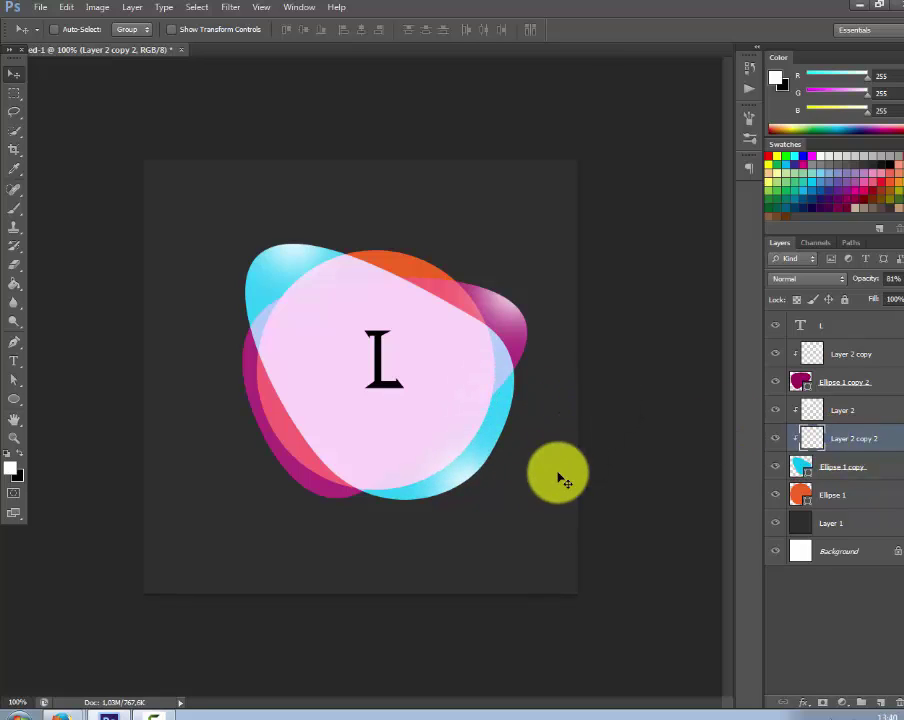
left_click(851, 354, "ctrl")
left_click(845, 410, "ctrl")
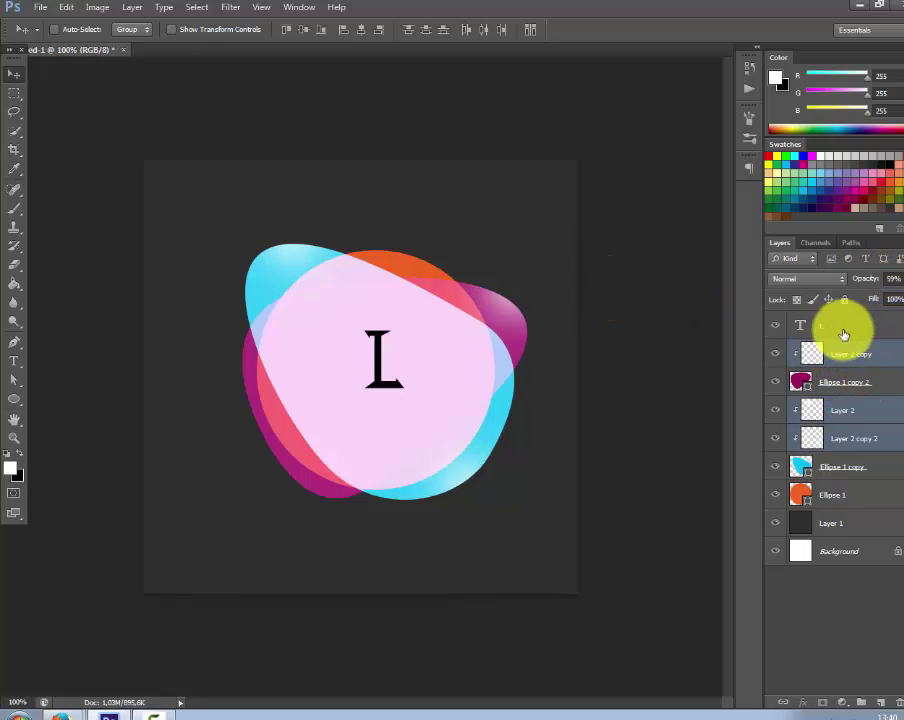
left_click(866, 353)
Step: Add Layer 3 clipped to the layer beneath, try a black edge stroke, then discard it
left_click(880, 702)
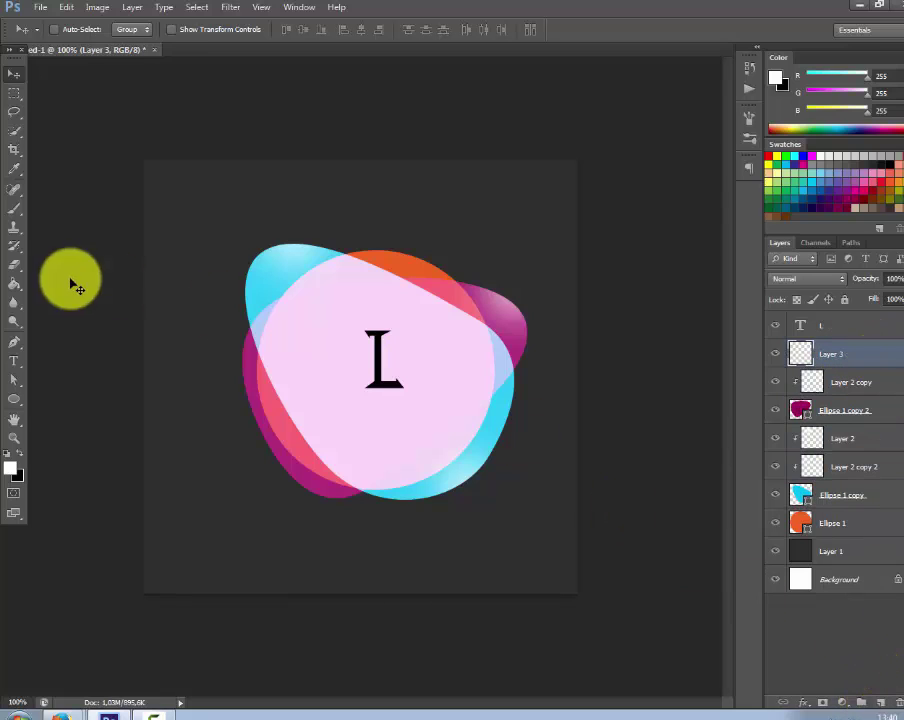
right_click(828, 360)
left_click(756, 376)
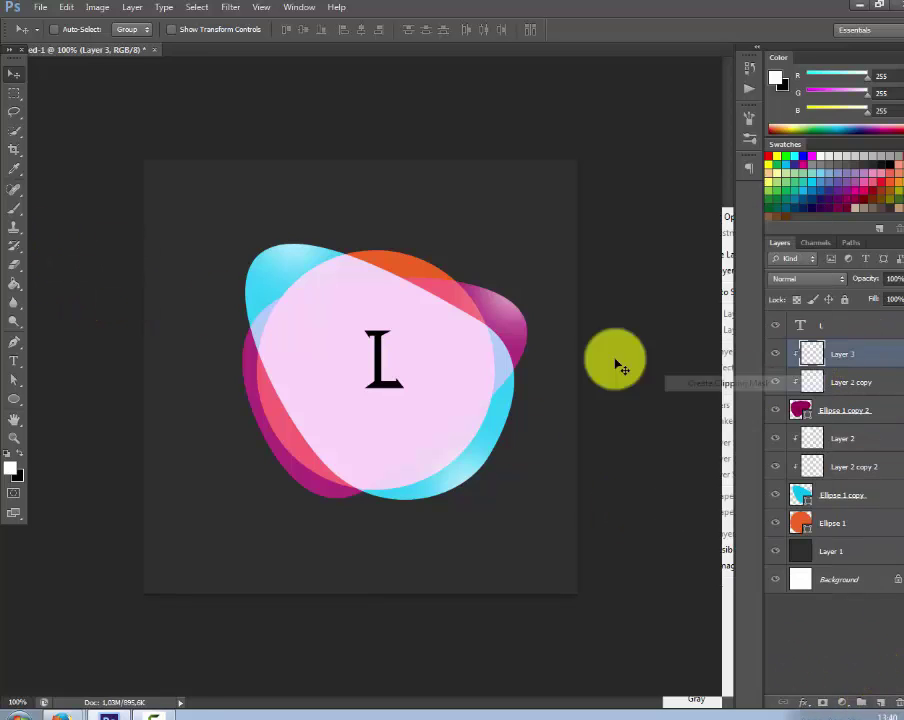
left_click(14, 208)
left_click(19, 455)
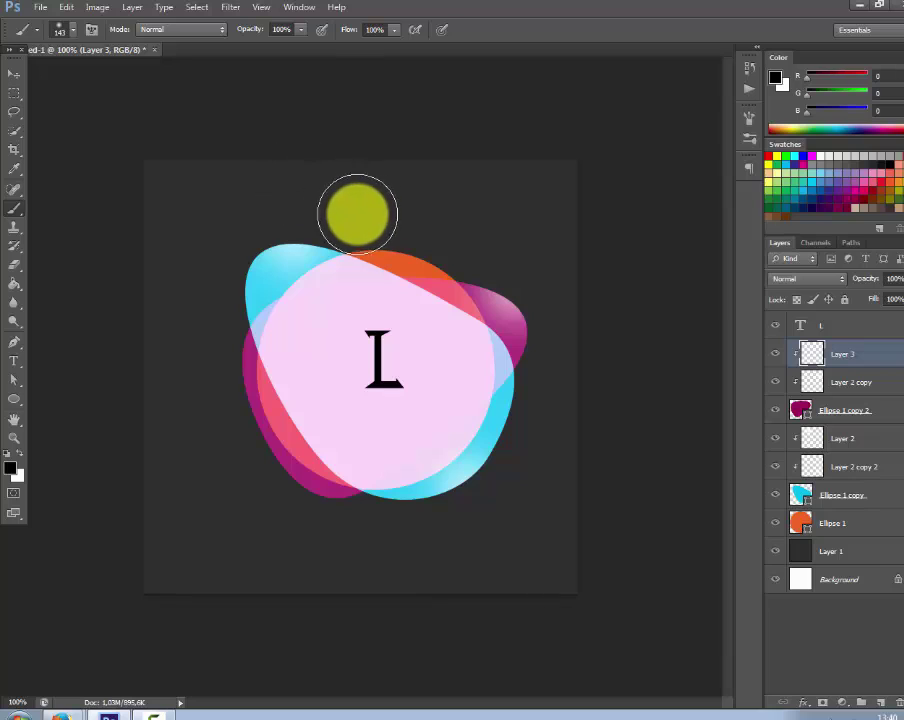
left_click_drag(218, 282, 459, 511)
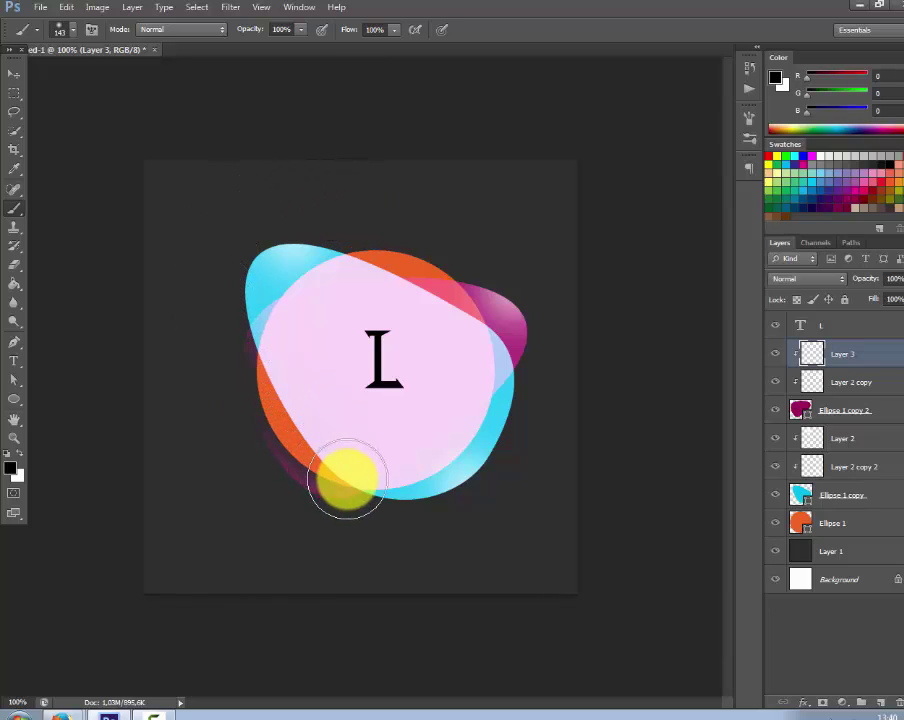
key("Delete")
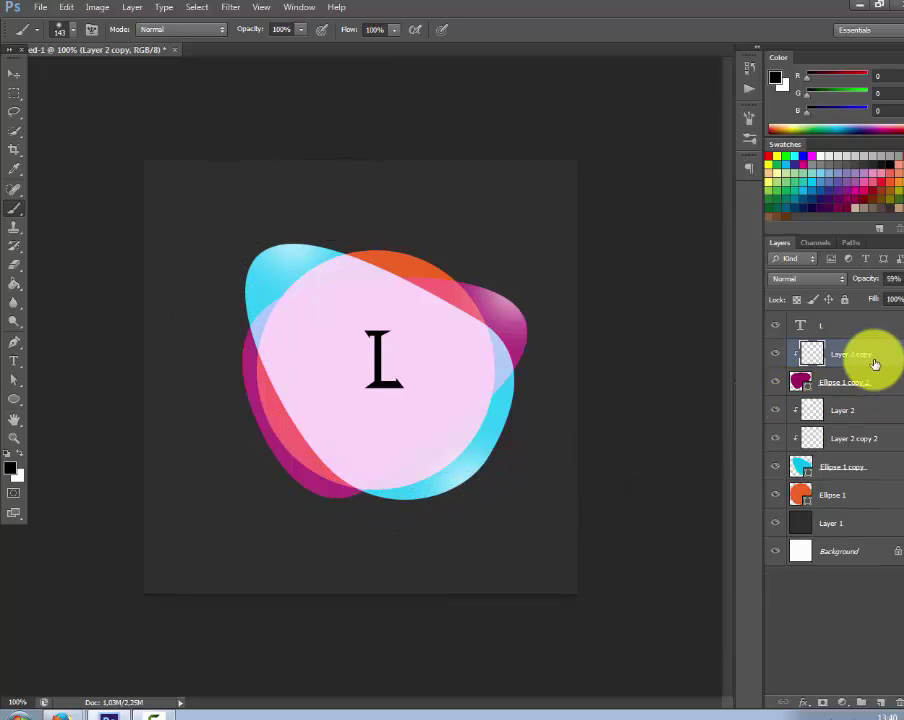
Step: Paint black shading along the blobs' lower-left, right and bottom edges on new layers
left_click_drag(878, 360, 803, 473)
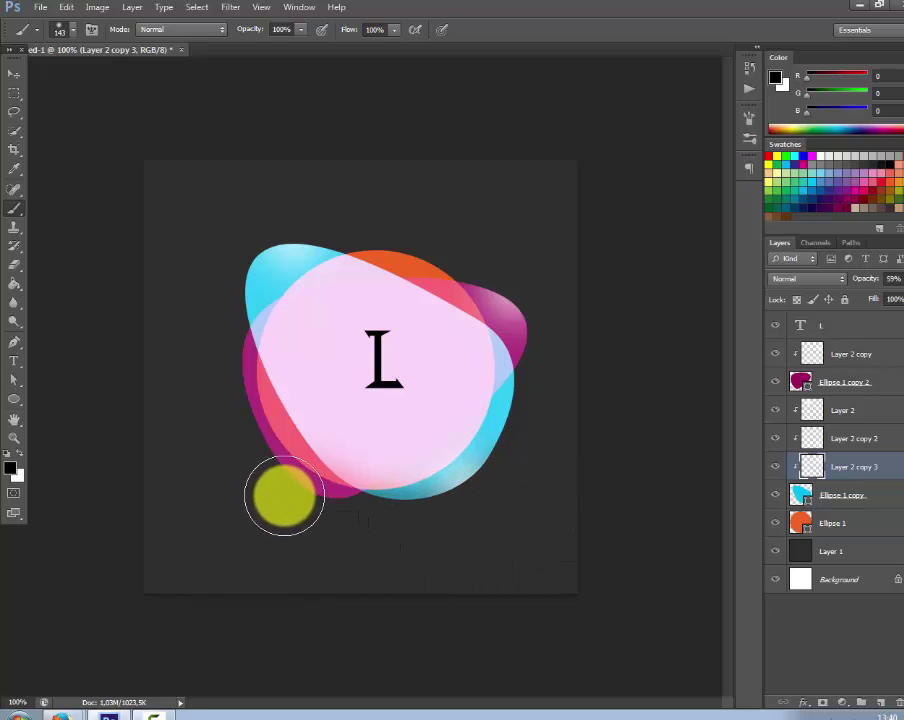
mouse_move(243, 425)
left_mouse_down()
mouse_move(196, 280)
mouse_move(344, 196)
mouse_move(448, 256)
mouse_move(584, 360)
mouse_move(552, 430)
left_mouse_up()
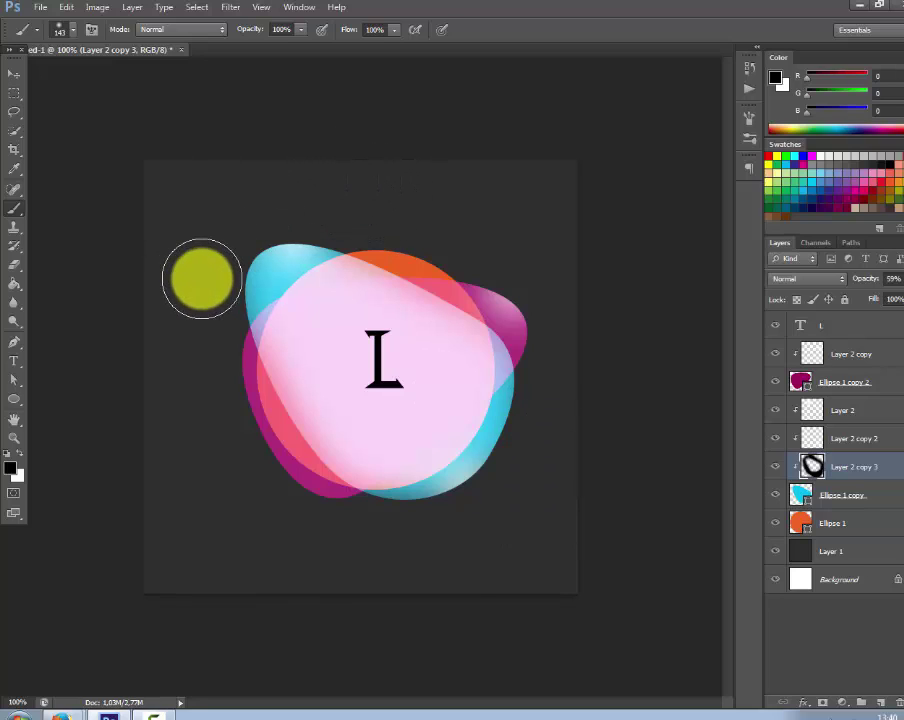
left_click(865, 381)
left_click(861, 703)
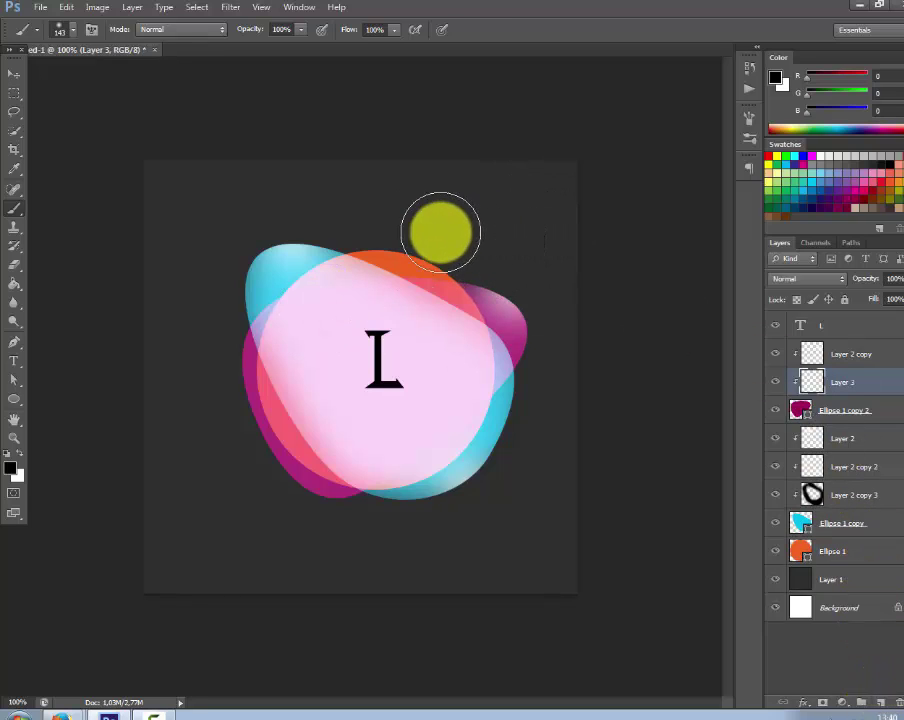
mouse_move(441, 232)
left_mouse_down()
mouse_move(572, 338)
mouse_move(514, 424)
mouse_move(432, 516)
mouse_move(352, 550)
mouse_move(242, 522)
mouse_move(192, 420)
mouse_move(203, 328)
left_mouse_up()
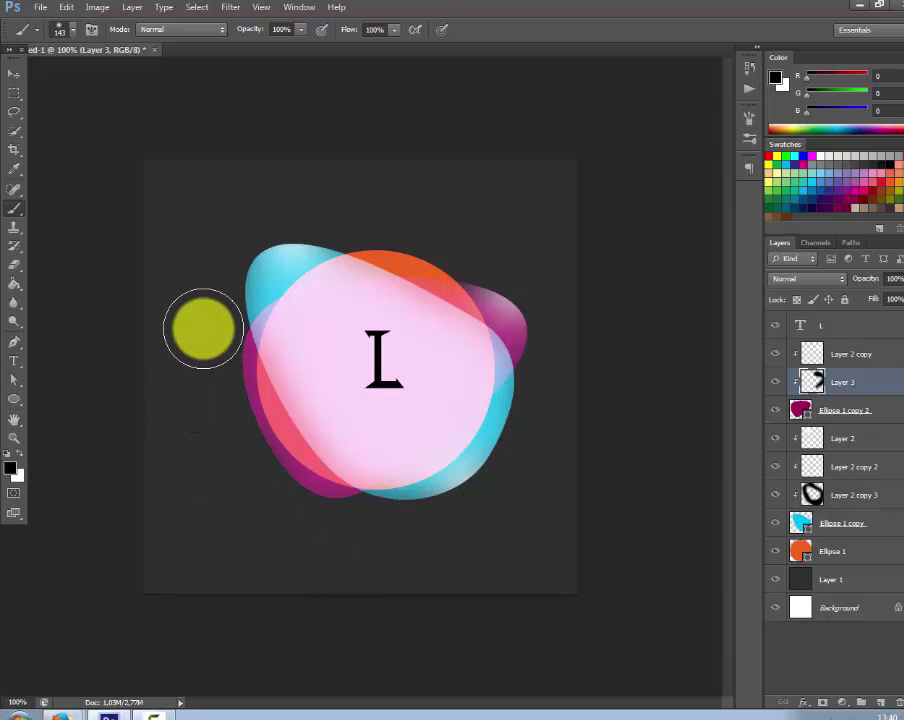
left_click(842, 555)
left_click(861, 703)
Step: Clip Layer 4 to the orange blob Ellipse 1
left_click(97, 7)
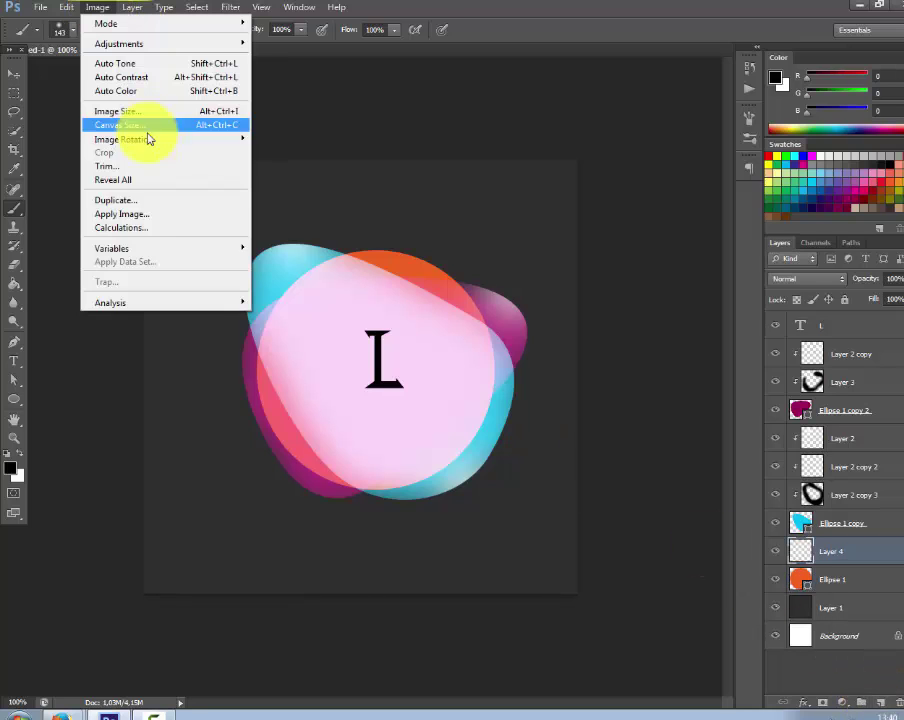
right_click(840, 549)
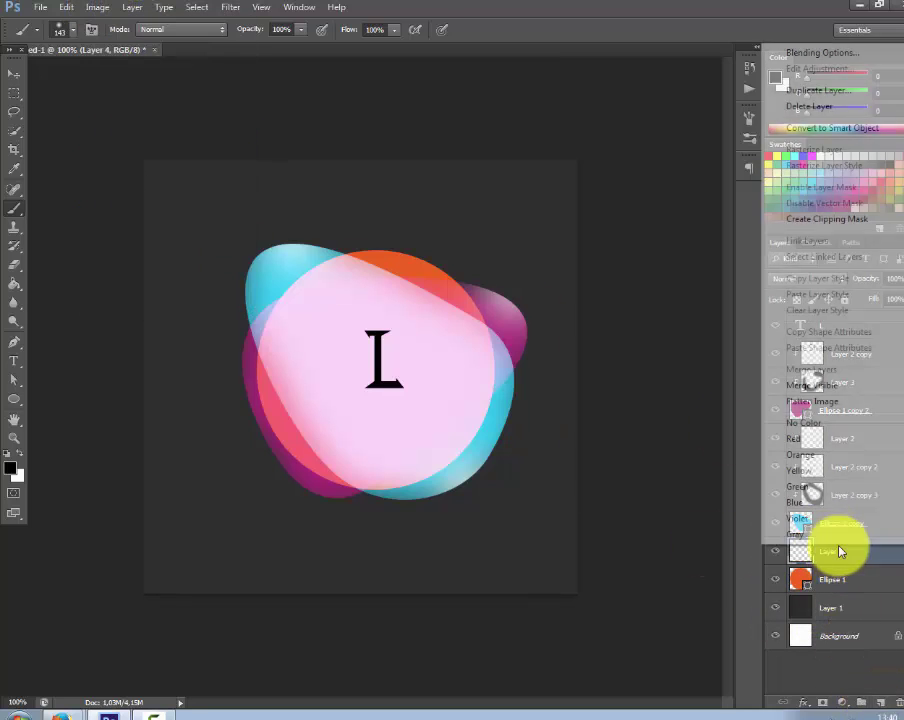
left_click(816, 219)
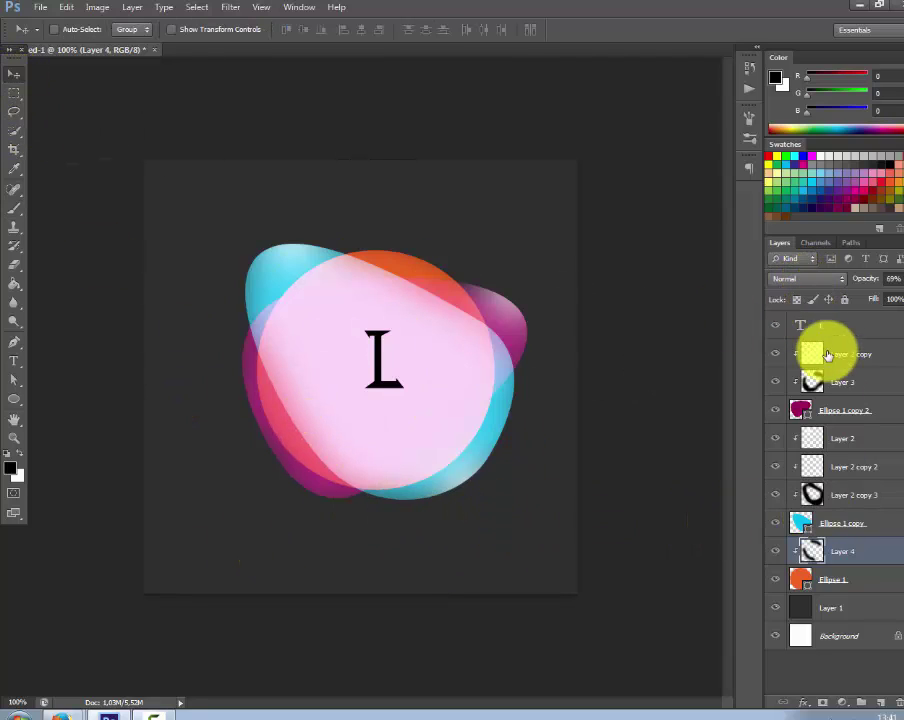
Step: Add an empty Layer 5 above the dark background Layer 1
left_click(835, 326)
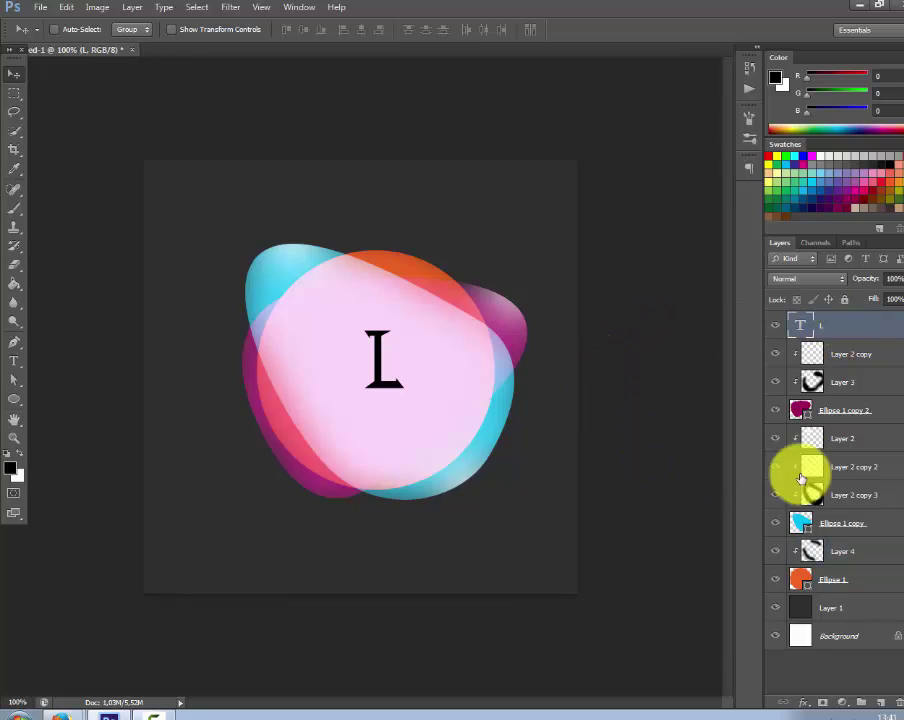
left_click(838, 607)
left_click(879, 702)
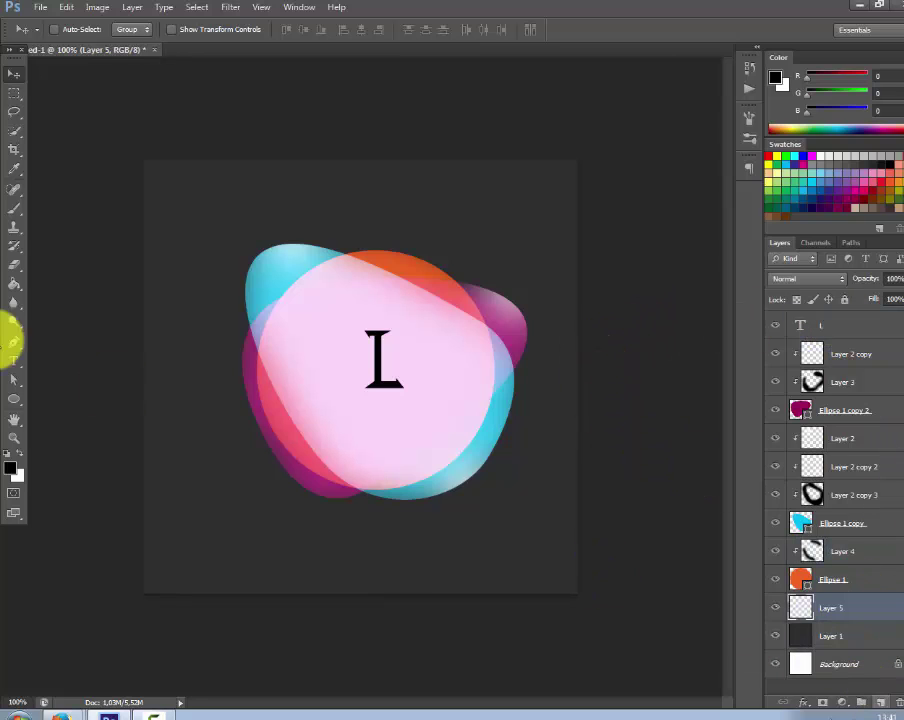
Step: Paint one large soft white glow behind the blobs on Layer 5 at 19% opacity
left_click(12, 211)
left_click(60, 30)
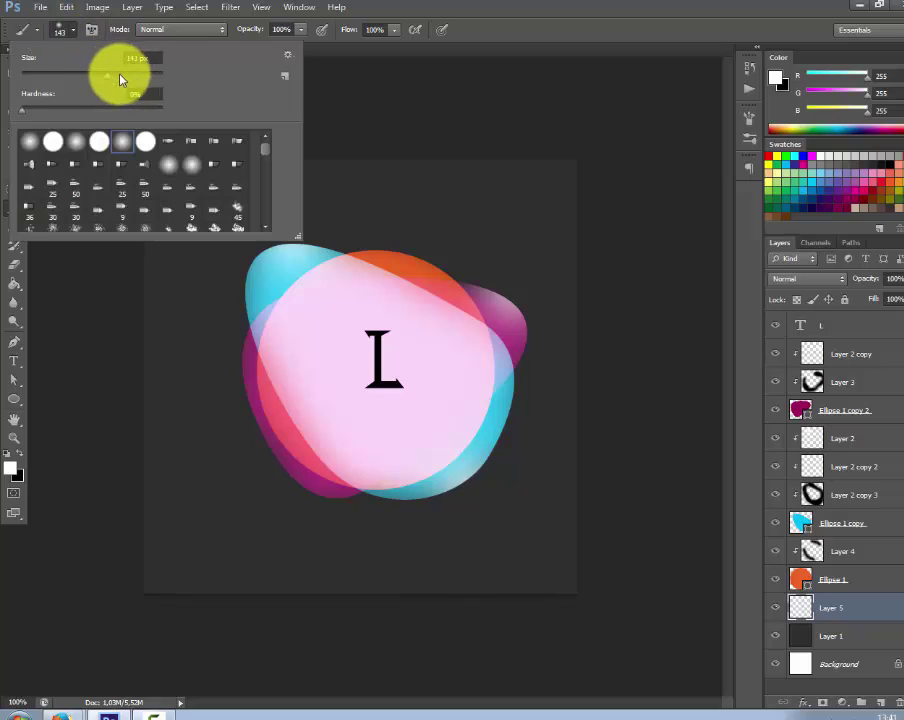
left_click_drag(136, 76, 145, 75)
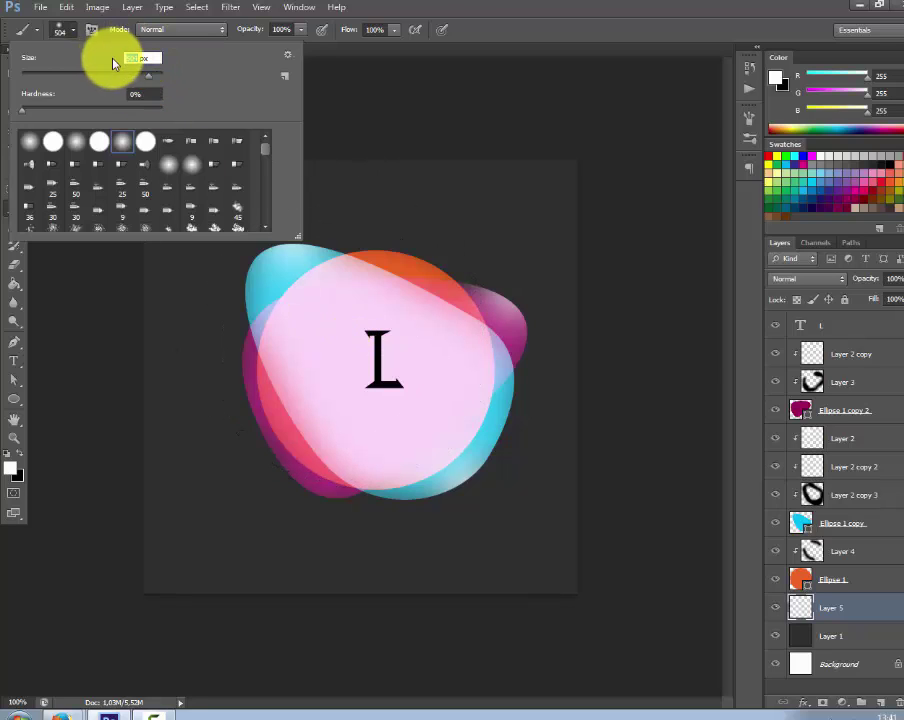
type("700")
left_click(368, 376)
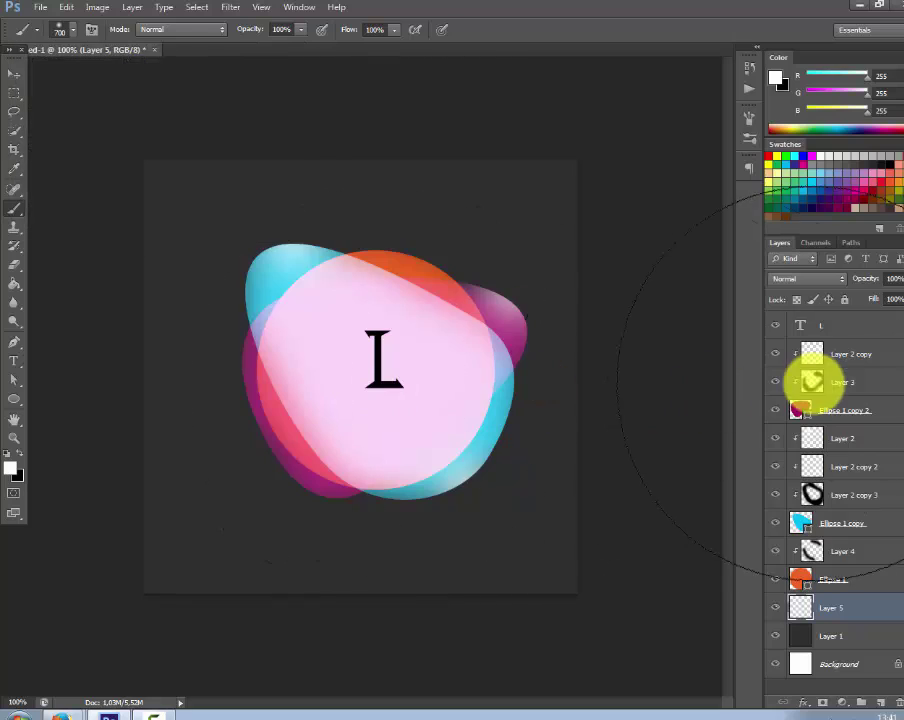
left_click_drag(868, 281, 782, 279)
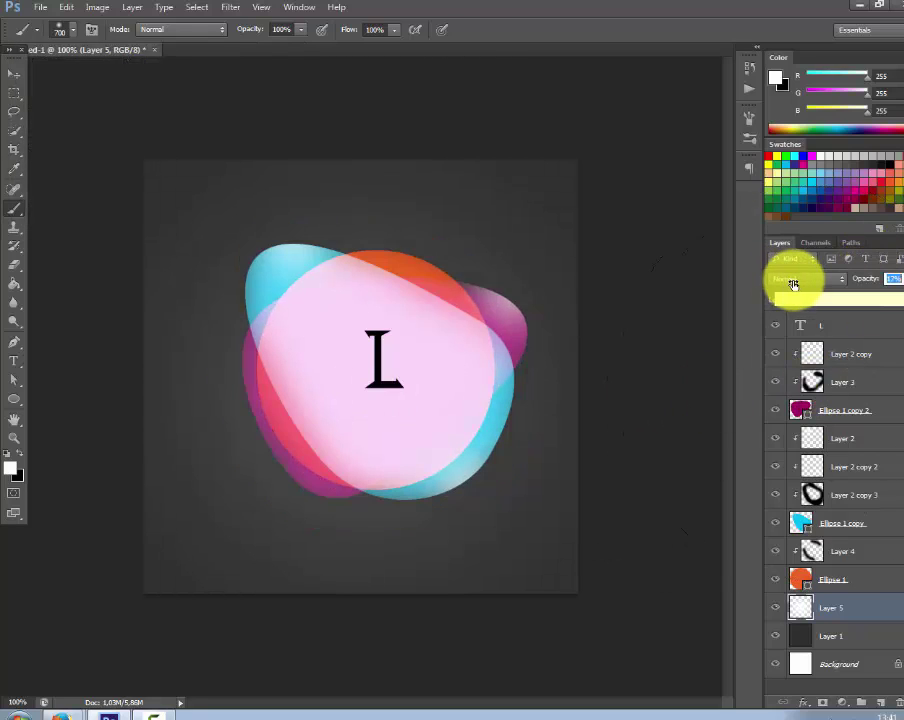
left_click(13, 76)
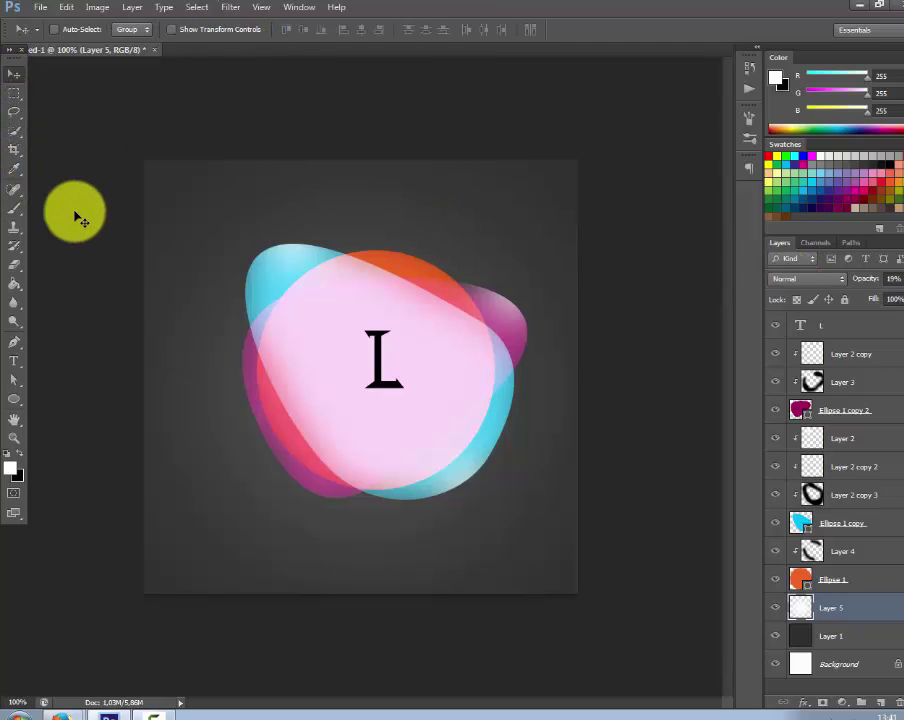